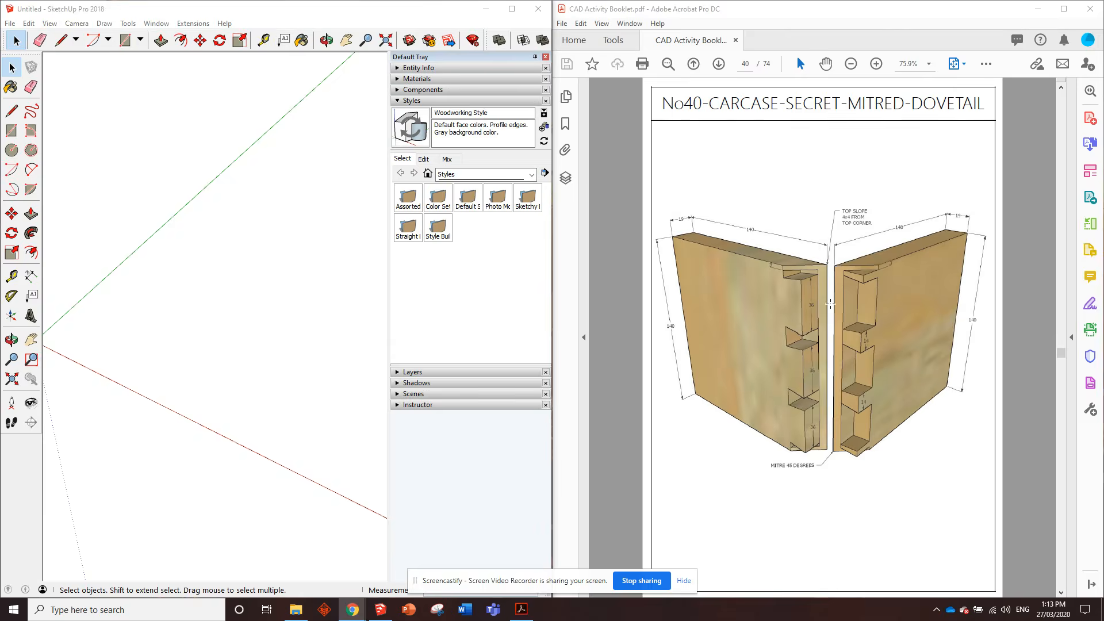
Step: Browse the activity booklet to the No21 Widening Butt drawing
scroll(830, 303, "up", 16)
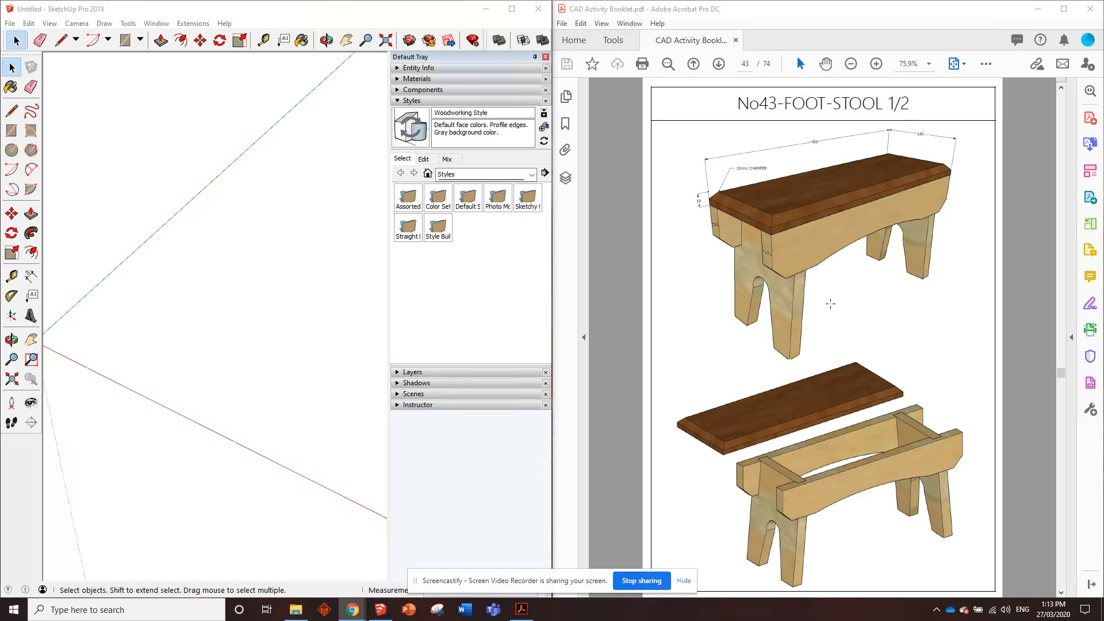
scroll(830, 303, "up", 7)
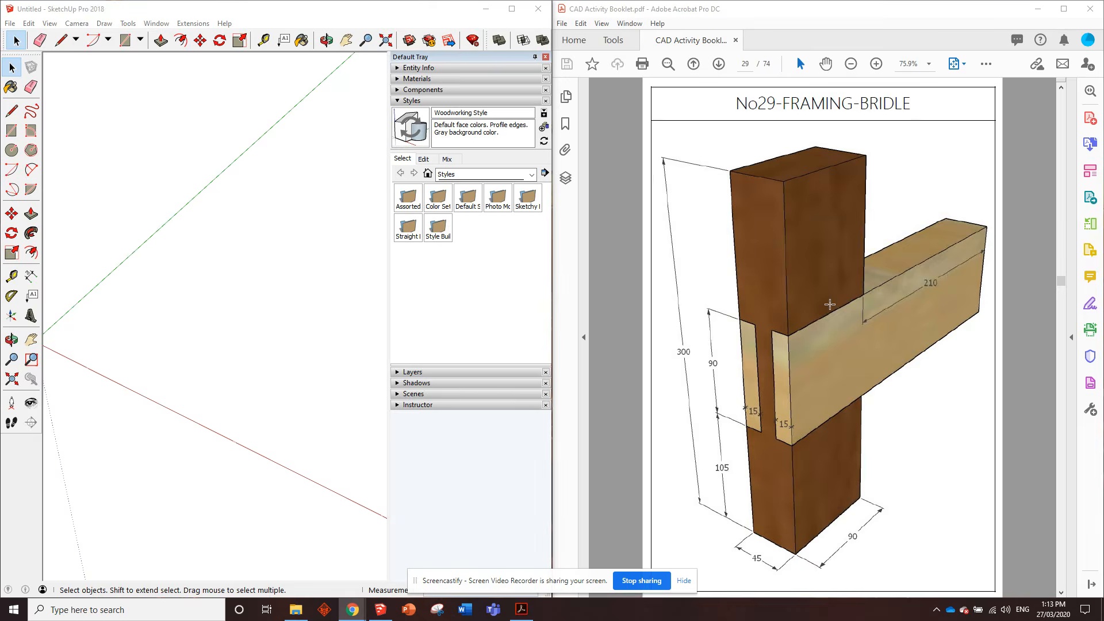
scroll(831, 305, "up", 4)
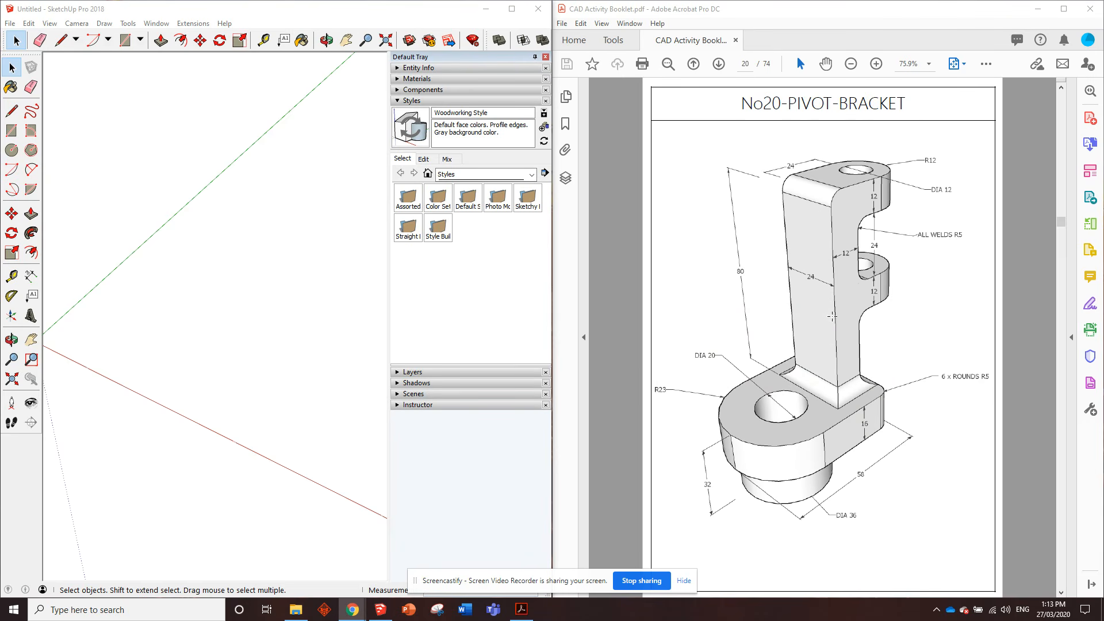
scroll(843, 324, "down", 1)
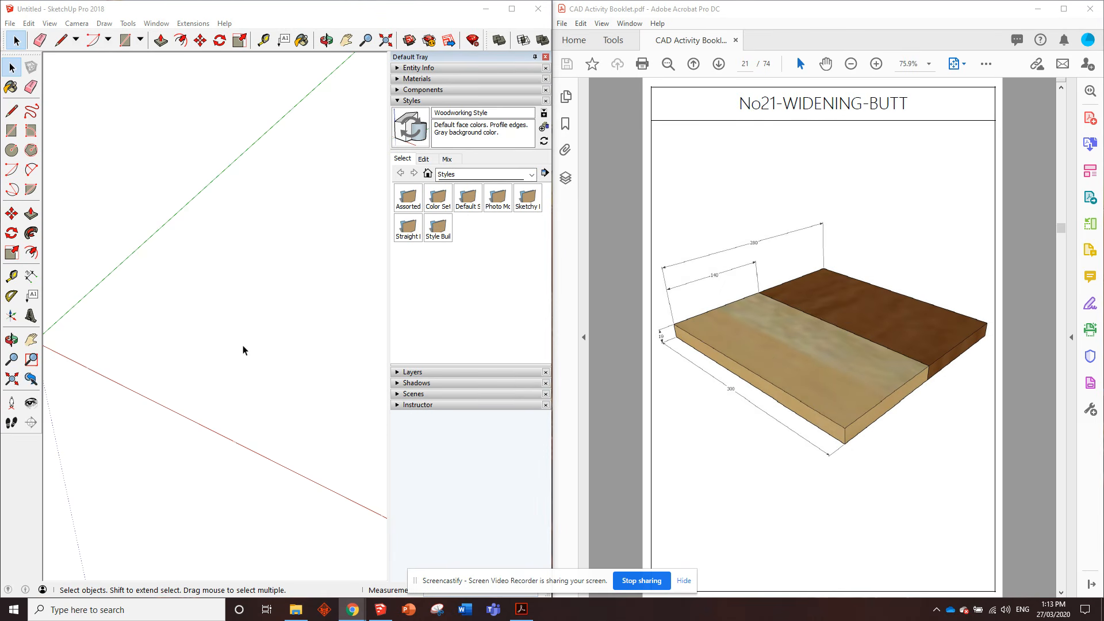
scroll(281, 344, "down", 1)
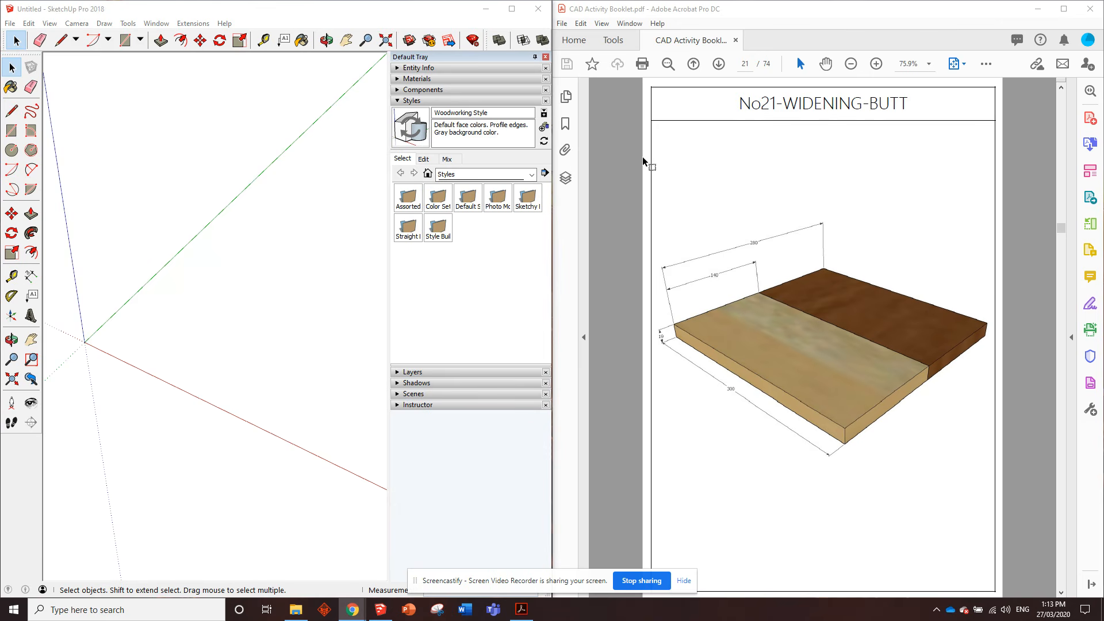
Step: Shift the split between the two side-by-side windows to give the booklet slightly more width, and move the screen-sharing notice aside
left_click(550, 182)
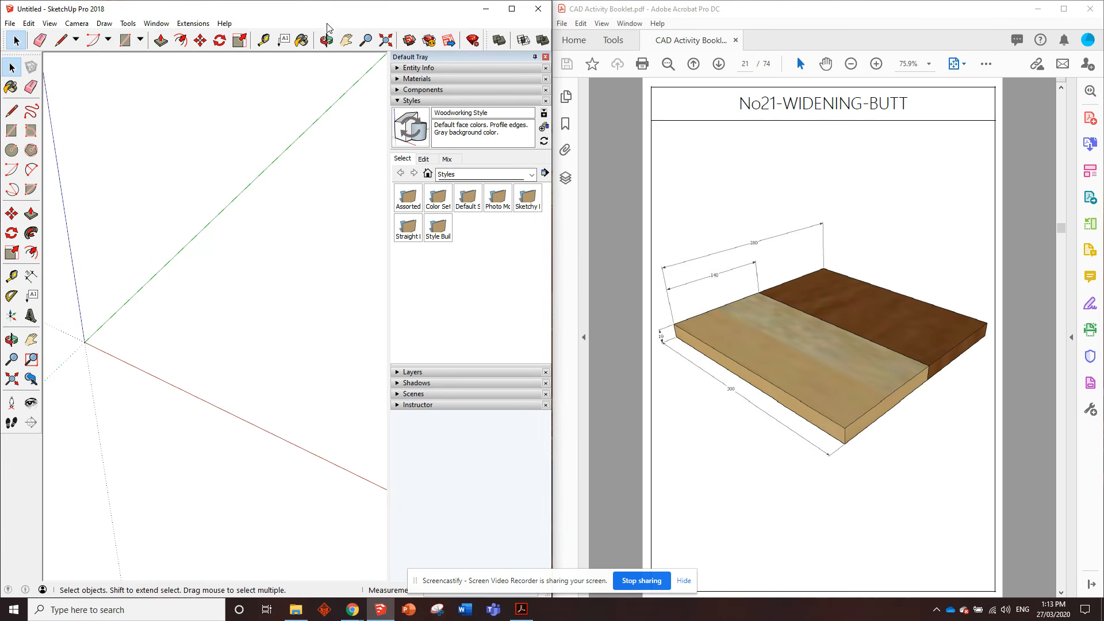
mouse_move(552, 200)
left_mouse_down()
mouse_move(602, 207)
mouse_move(538, 215)
left_mouse_up()
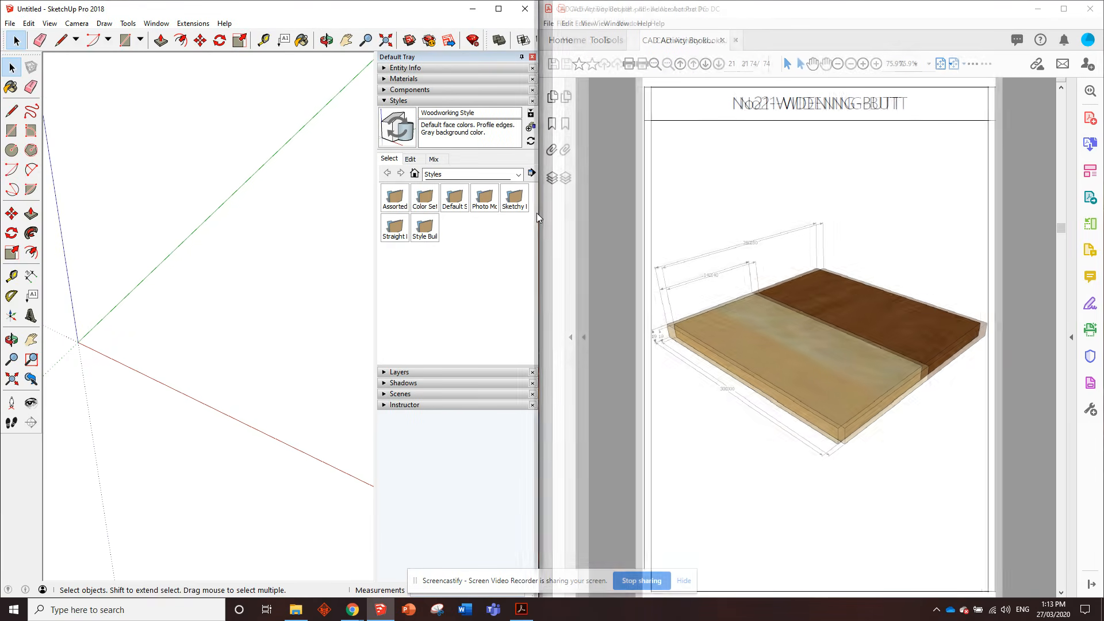
mouse_move(264, 11)
left_mouse_down()
mouse_move(417, 129)
mouse_move(325, 109)
mouse_move(3, 128)
left_mouse_up()
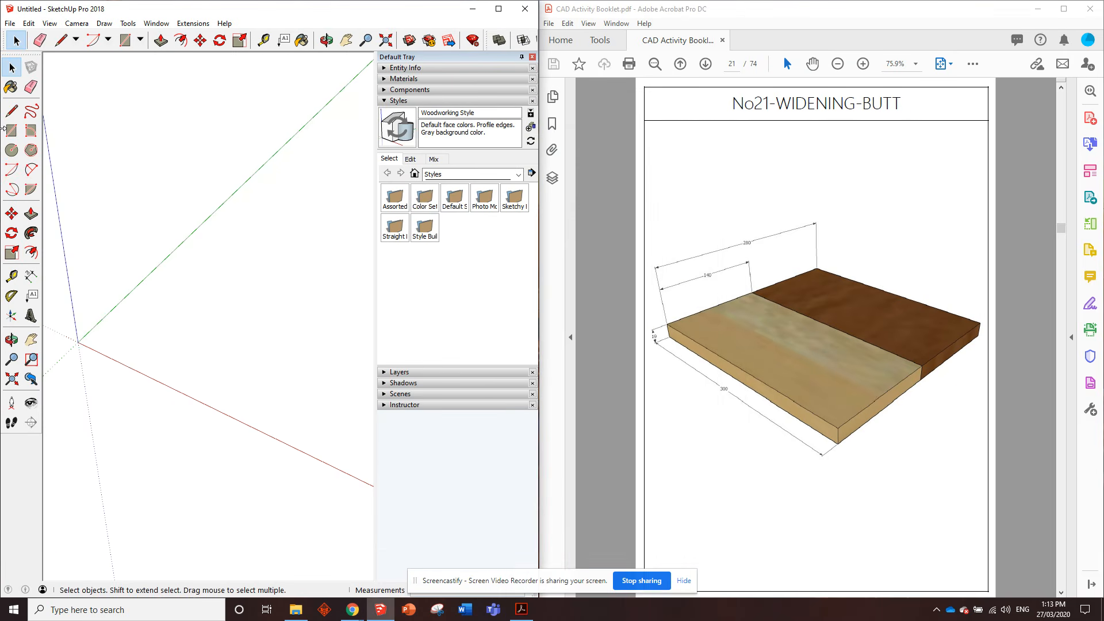
mouse_move(760, 13)
left_mouse_down()
mouse_move(927, 112)
mouse_move(1100, 114)
left_mouse_up()
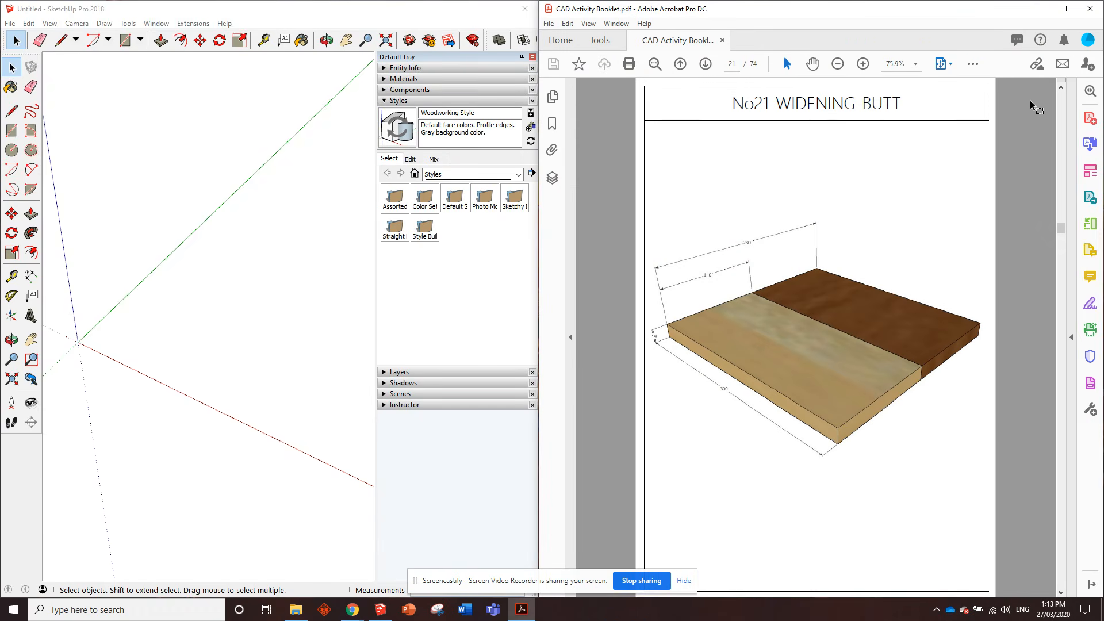
left_click_drag(552, 582, 807, 550)
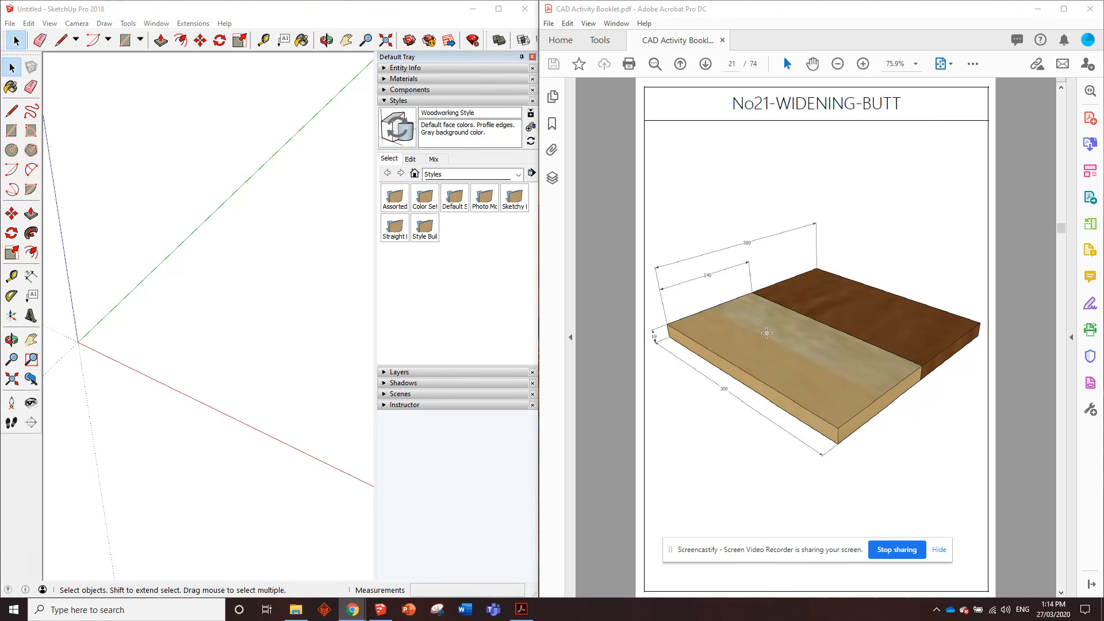
Step: Look through the widening joint drawings up to No24 and return to the No21 Widening Butt page
scroll(837, 350, "down", 3)
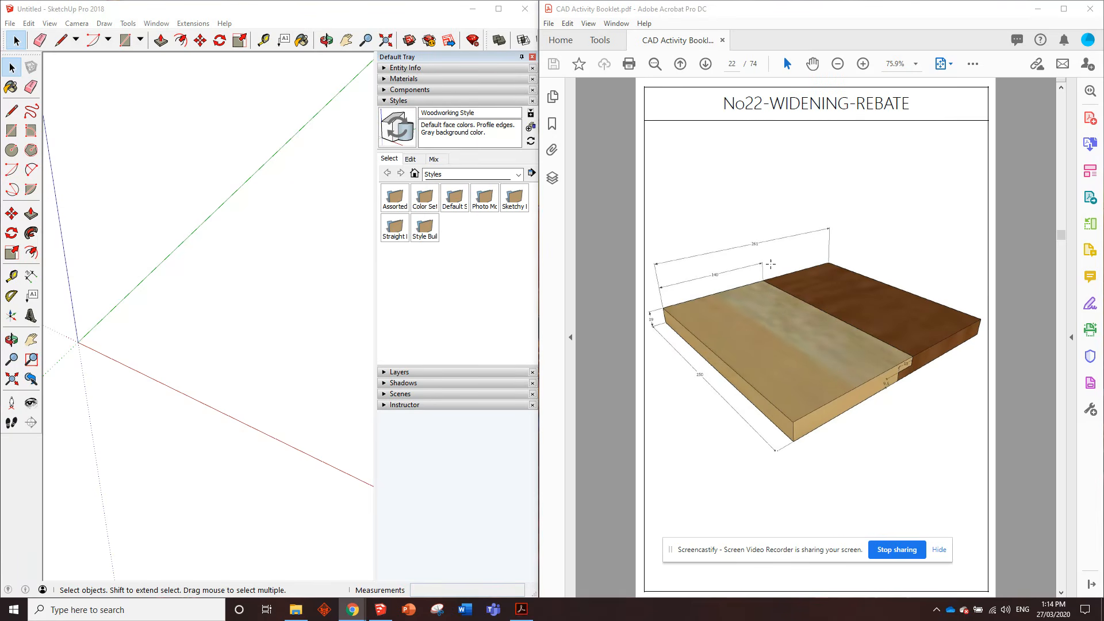
scroll(868, 255, "down", 3)
scroll(873, 328, "down", 3)
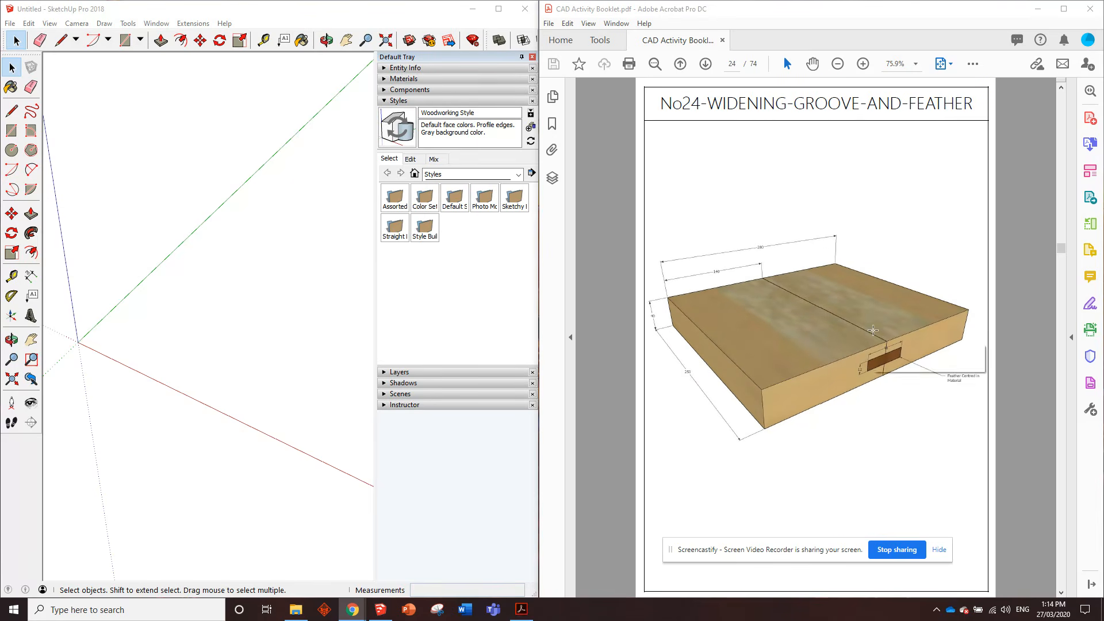
scroll(873, 329, "up", 3)
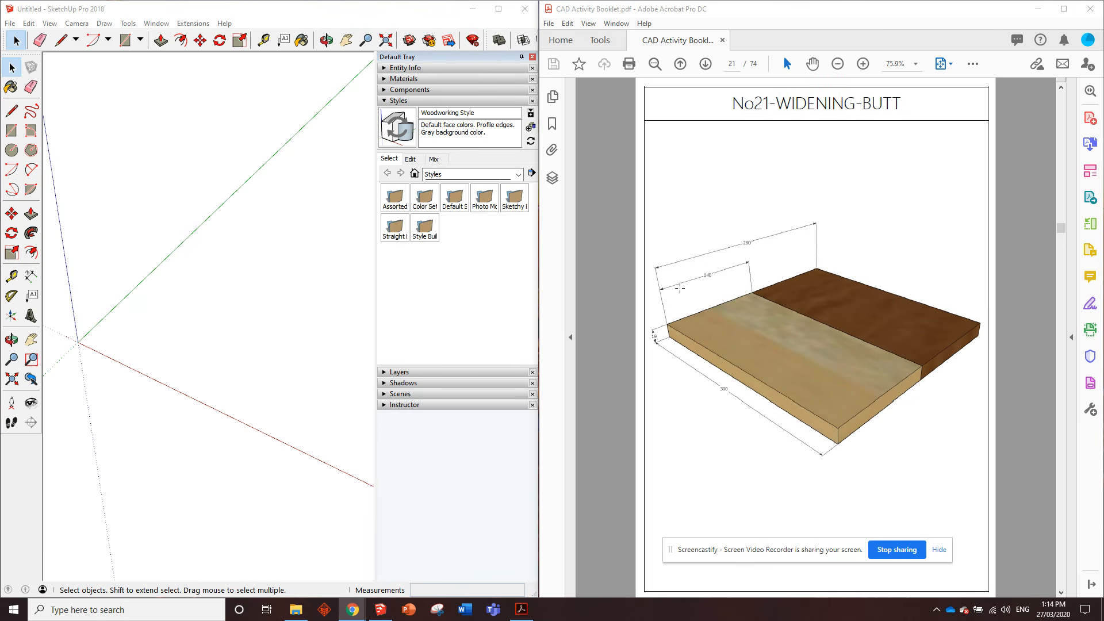
Step: Draw a 300 by 140 mm rectangle on the ground plane from the origin and close the Default Tray
left_click(125, 39)
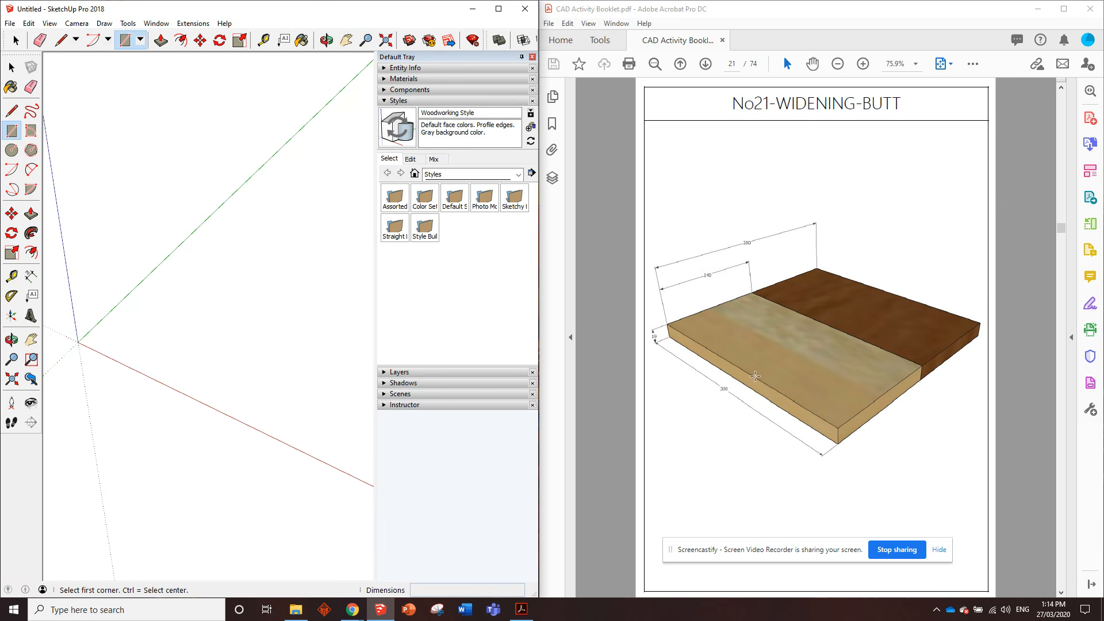
left_click(78, 342)
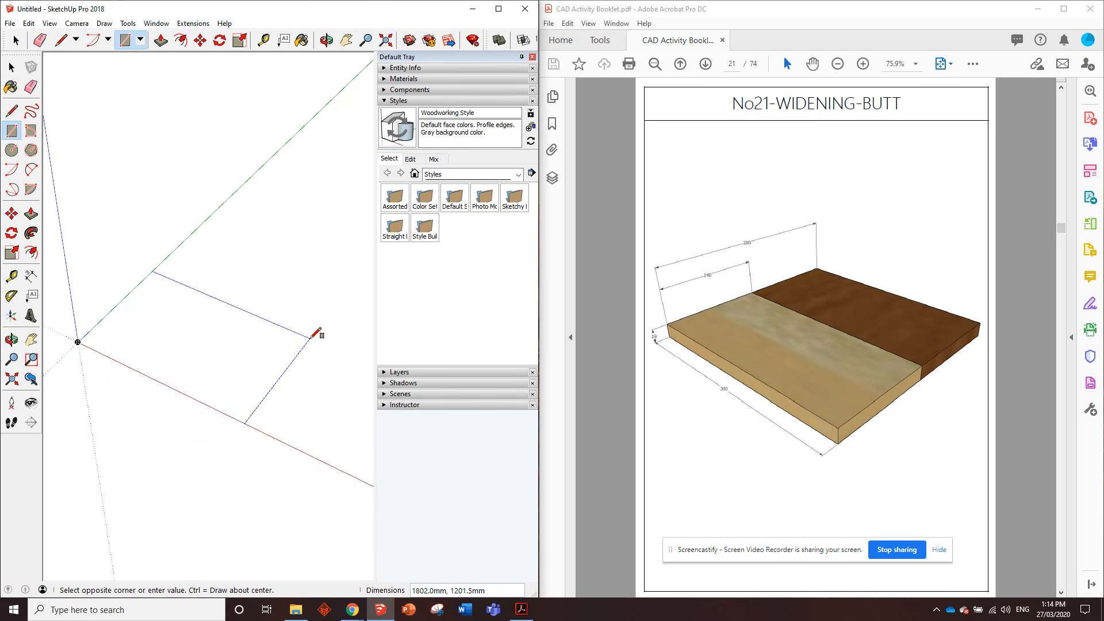
type("300,140")
key("Return")
scroll(65, 339, "up", 6)
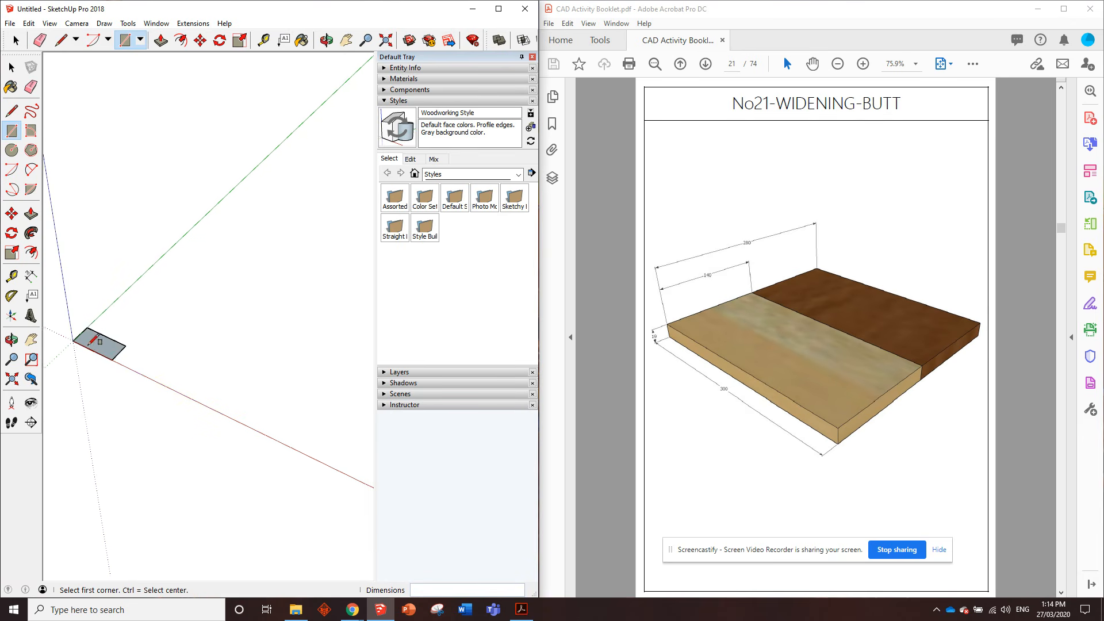
left_click(532, 57)
Step: Extrude the rectangle 19 mm upward with Push/Pull to form the first board
left_click(161, 41)
left_click(268, 328)
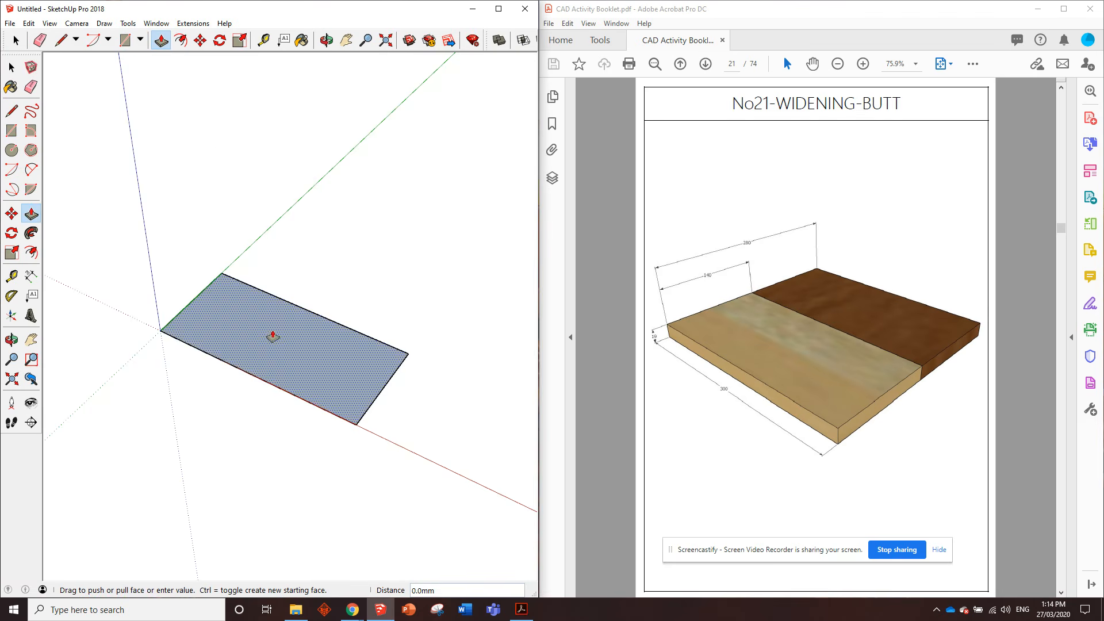
type("19")
key("Return")
mouse_move(284, 295)
middle_mouse_down()
mouse_move(239, 264)
mouse_move(360, 384)
middle_mouse_up()
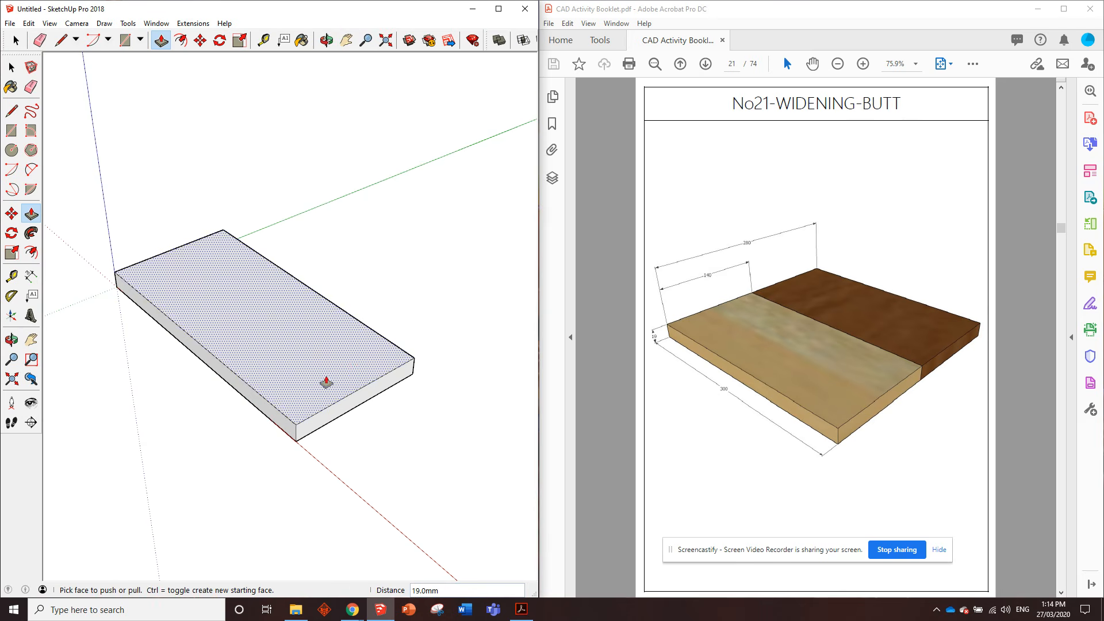
Step: Draw a second 300 by 140 mm rectangle against the first board's long side and extrude it to the same thickness
mouse_move(421, 321)
middle_mouse_down()
mouse_move(365, 288)
mouse_move(190, 265)
mouse_move(166, 248)
middle_mouse_up()
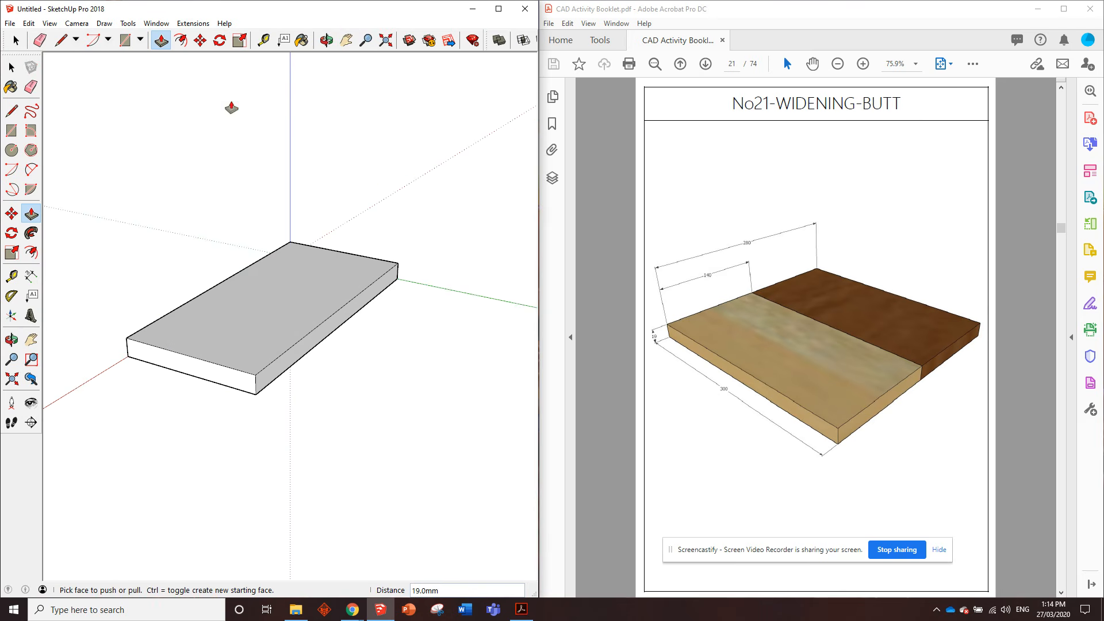
left_click(125, 40)
left_click(396, 279)
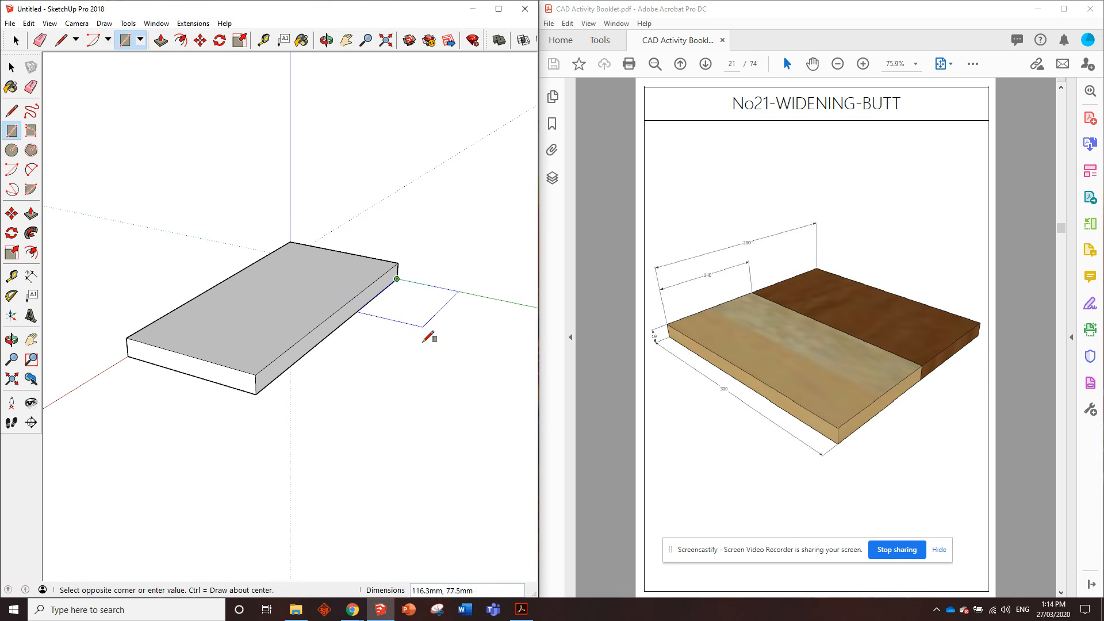
type("300,1")
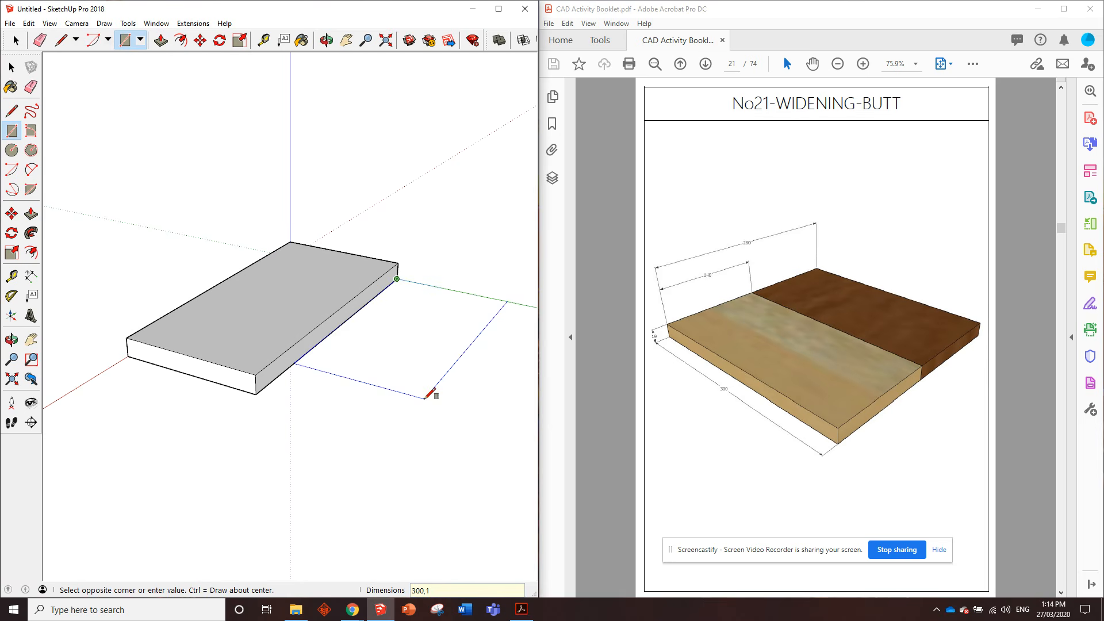
type("40")
key("Return")
left_click(161, 40)
left_click_drag(309, 391, 256, 378)
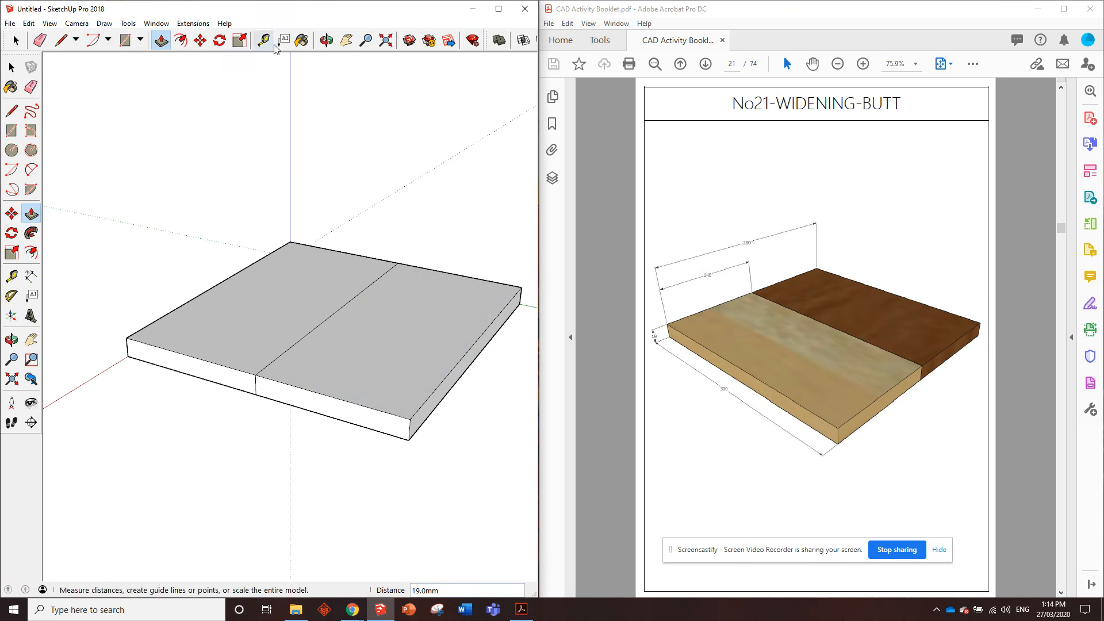
Step: Paint the first board's top, end and outer side faces with Wood Floor Light from the Wood materials
left_click(302, 39)
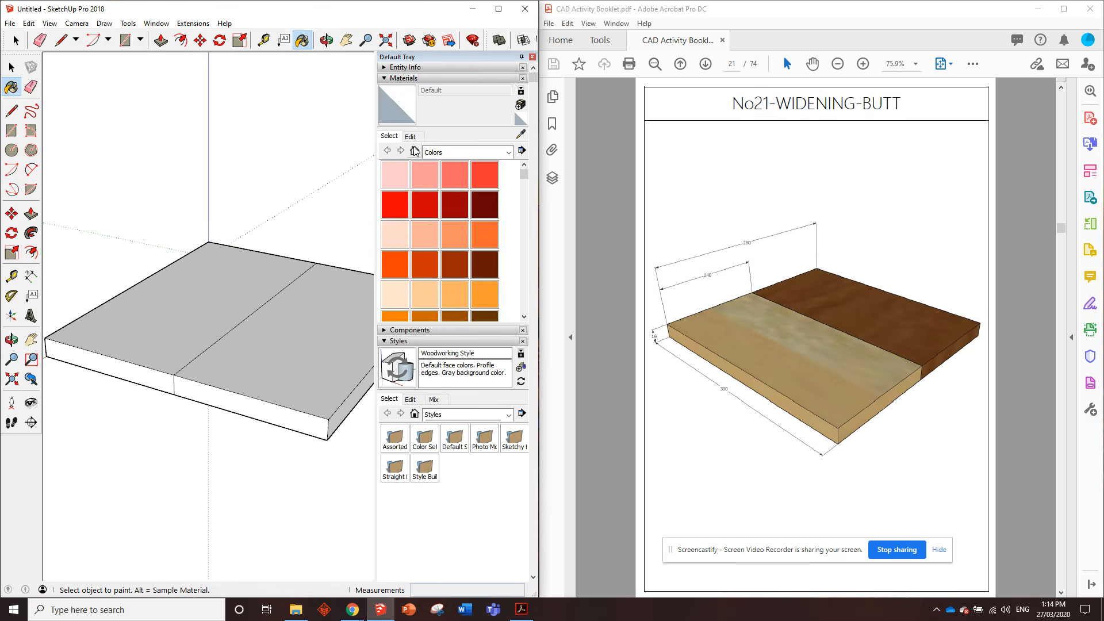
left_click(460, 154)
left_click(457, 302)
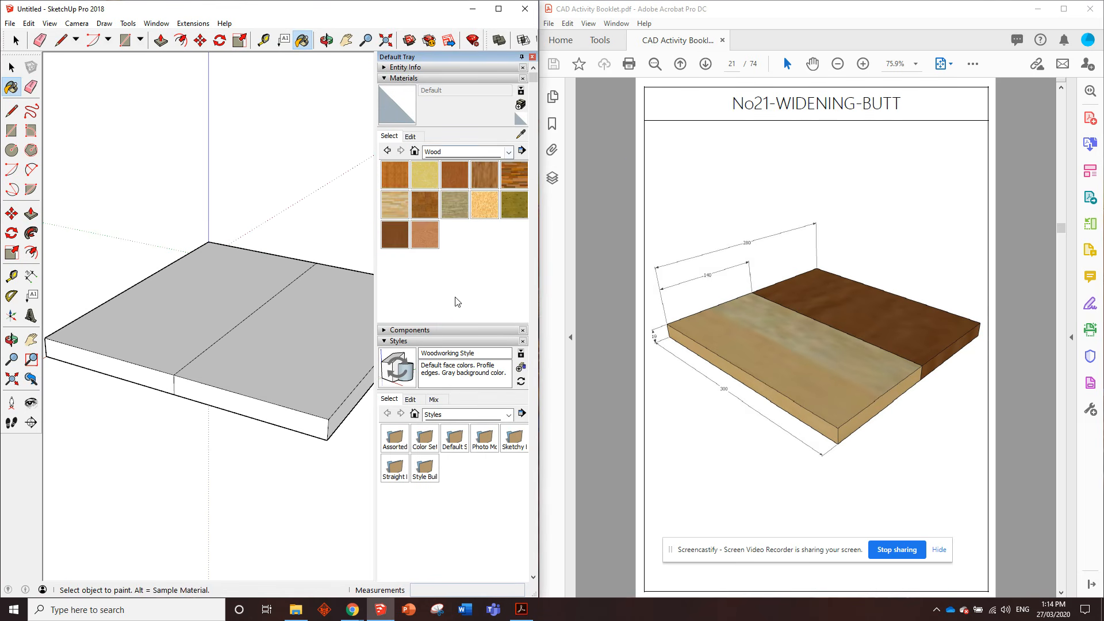
left_click(402, 216)
left_click(185, 301)
left_click(147, 371)
middle_click_drag(147, 353, 402, 333)
middle_click_drag(144, 328, 236, 295)
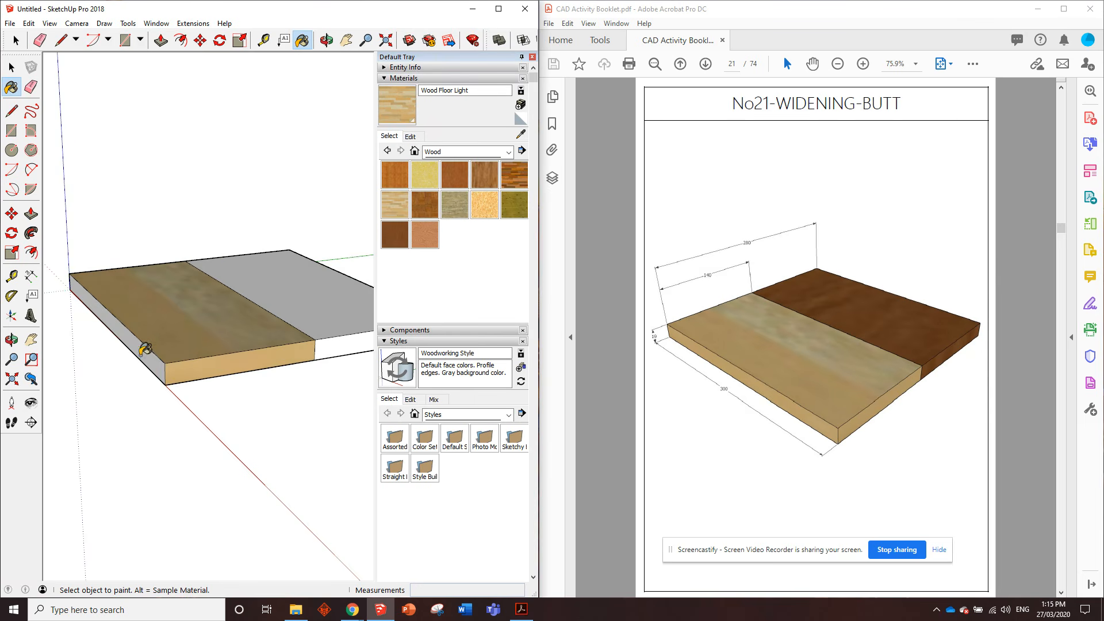
left_click(145, 352)
Step: Paint the second board's top and end faces with Wood Veneer 01
left_click(395, 234)
left_click(319, 259)
left_click(345, 348)
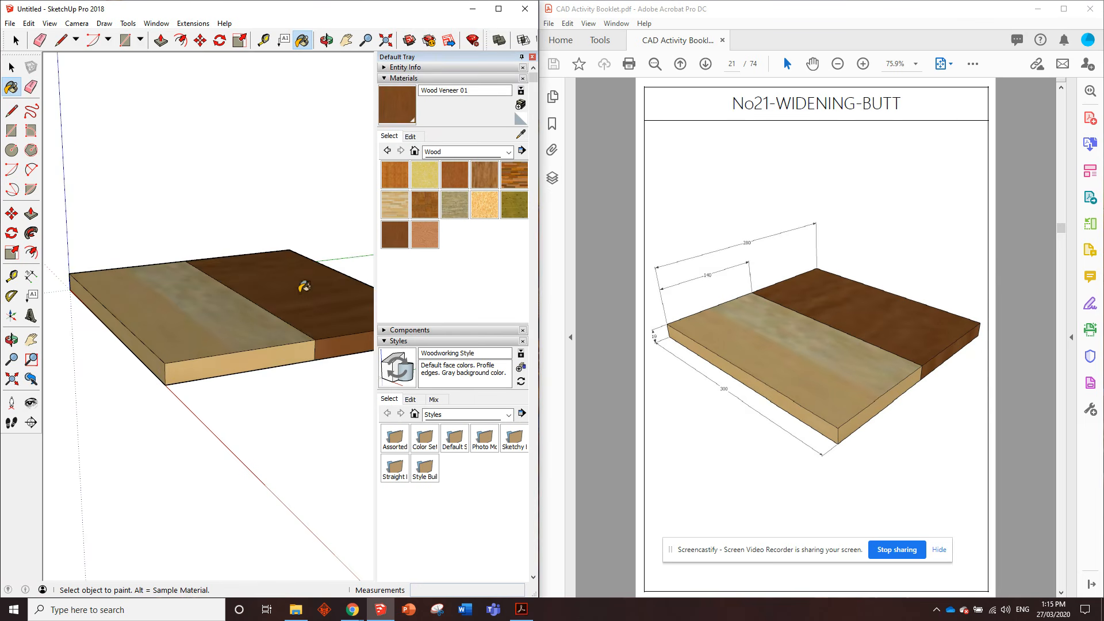
scroll(89, 277, "down", 3)
middle_click_drag(86, 281, 235, 351)
scroll(97, 295, "up", 2)
scroll(197, 287, "down", 1)
middle_click_drag(198, 286, 172, 291)
scroll(226, 264, "down", 2)
scroll(272, 258, "up", 1)
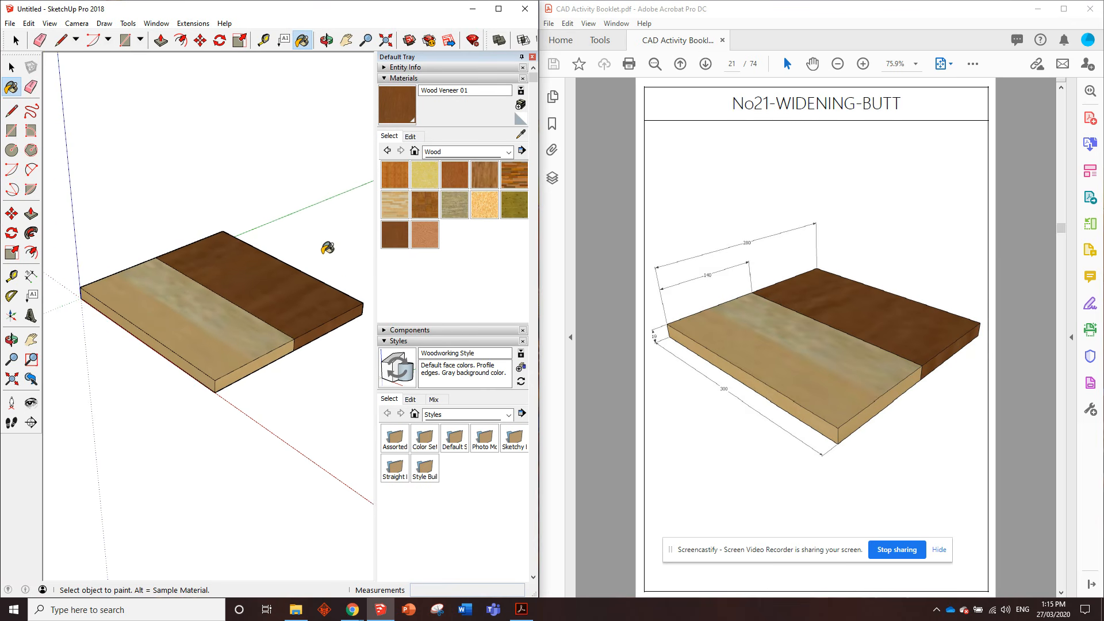
Step: Try moving individual faces, edges and corners of the two boards with the Move tool, cancelling each move
left_click(200, 40)
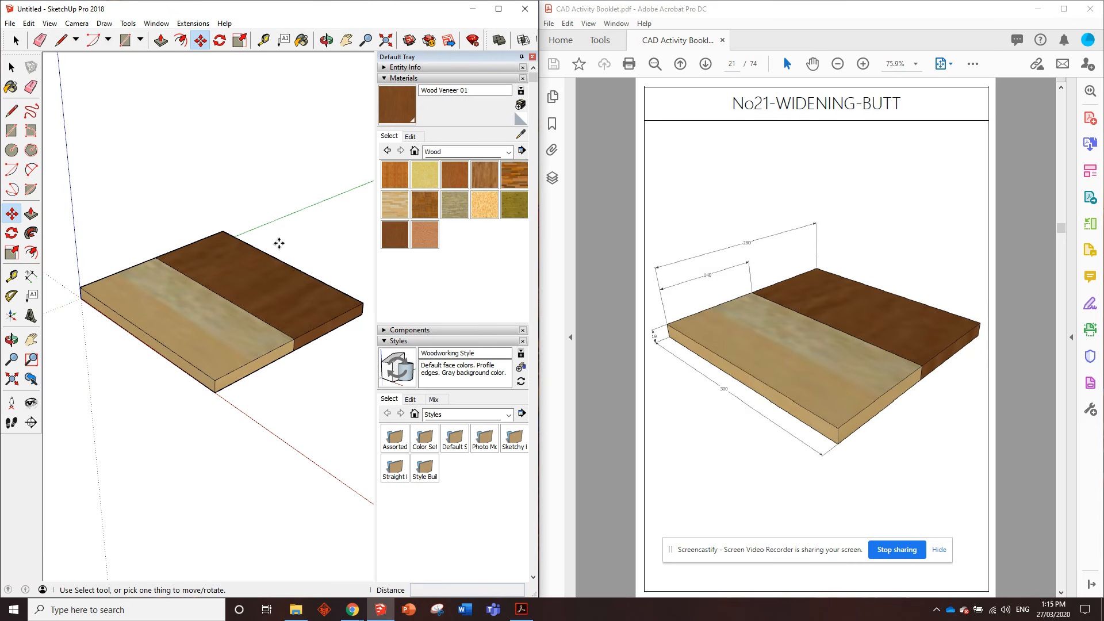
left_click(301, 321)
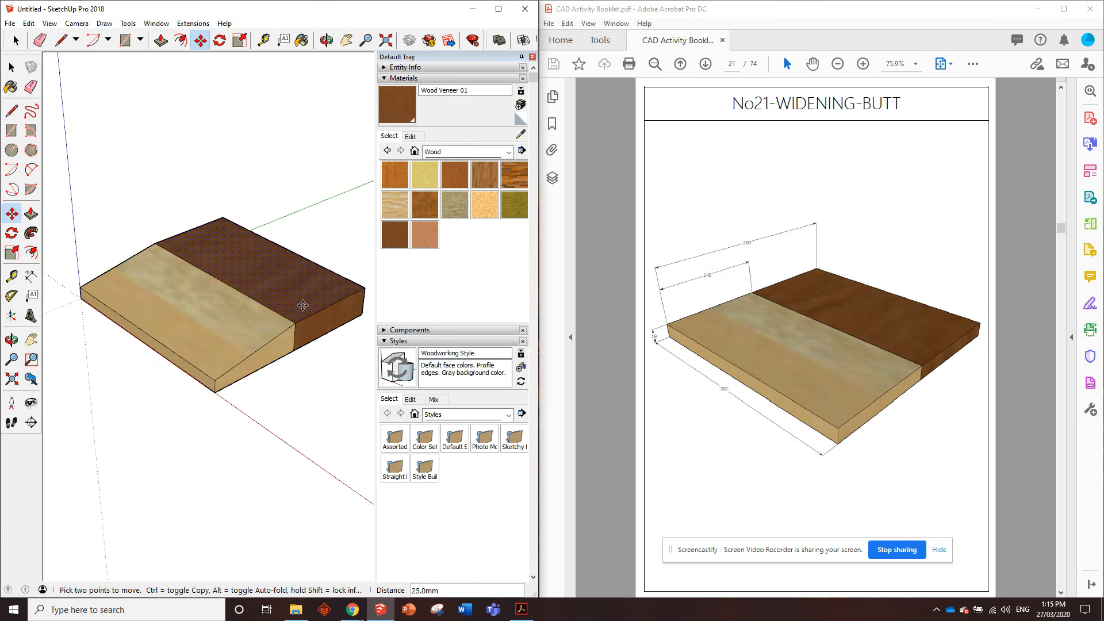
key("Escape")
left_click(340, 324)
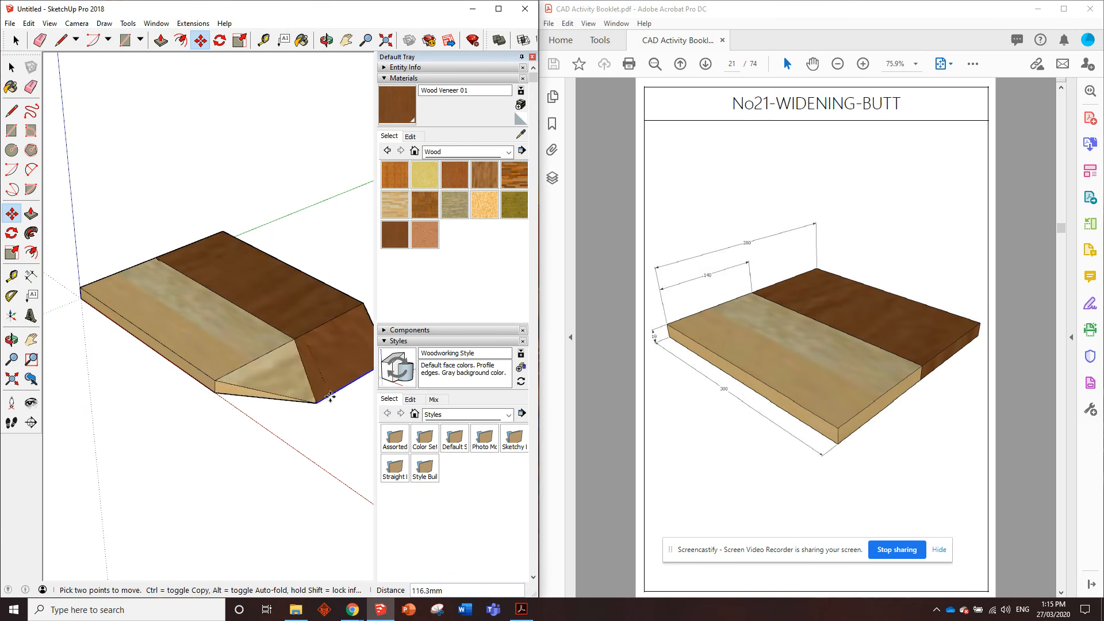
key("Escape")
left_click(358, 303)
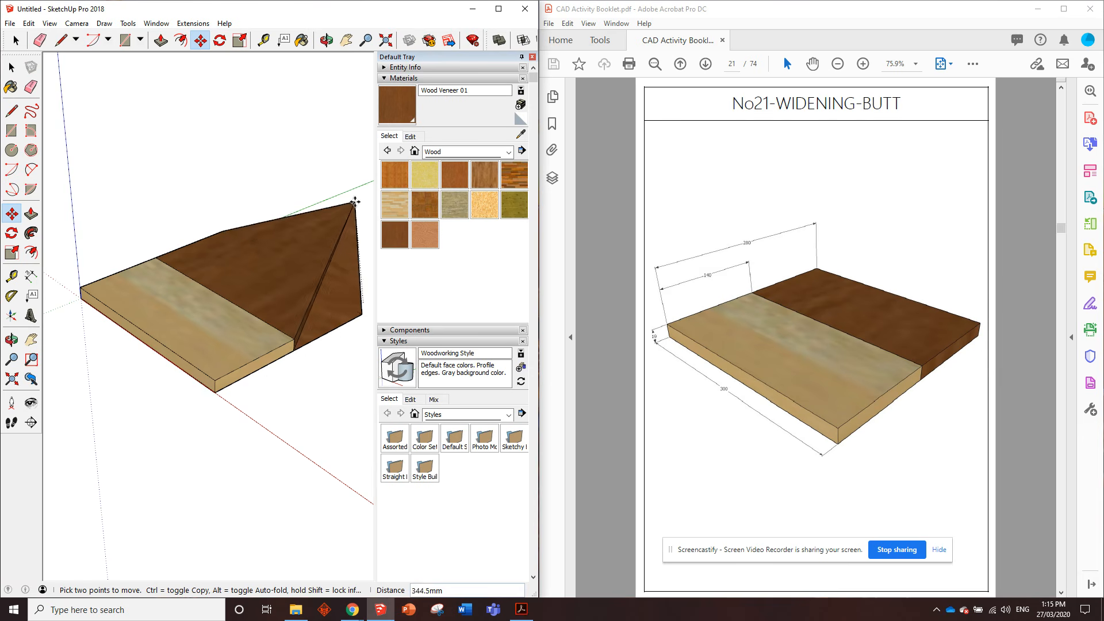
key("Escape")
left_click(196, 244)
key("Escape")
left_click(153, 326)
key("Escape")
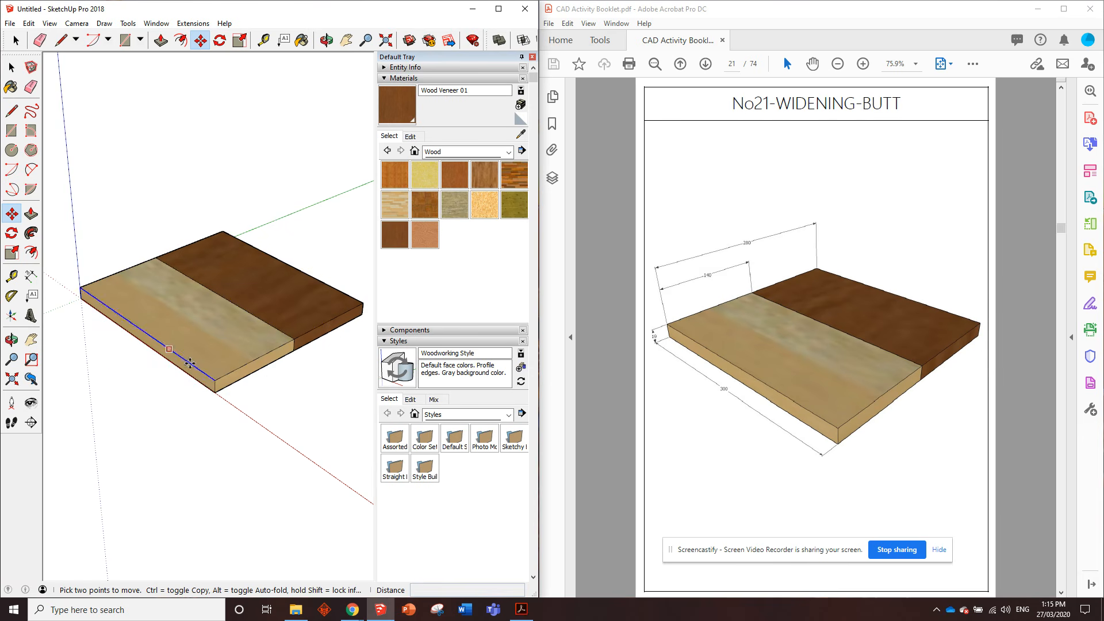
left_click(213, 378)
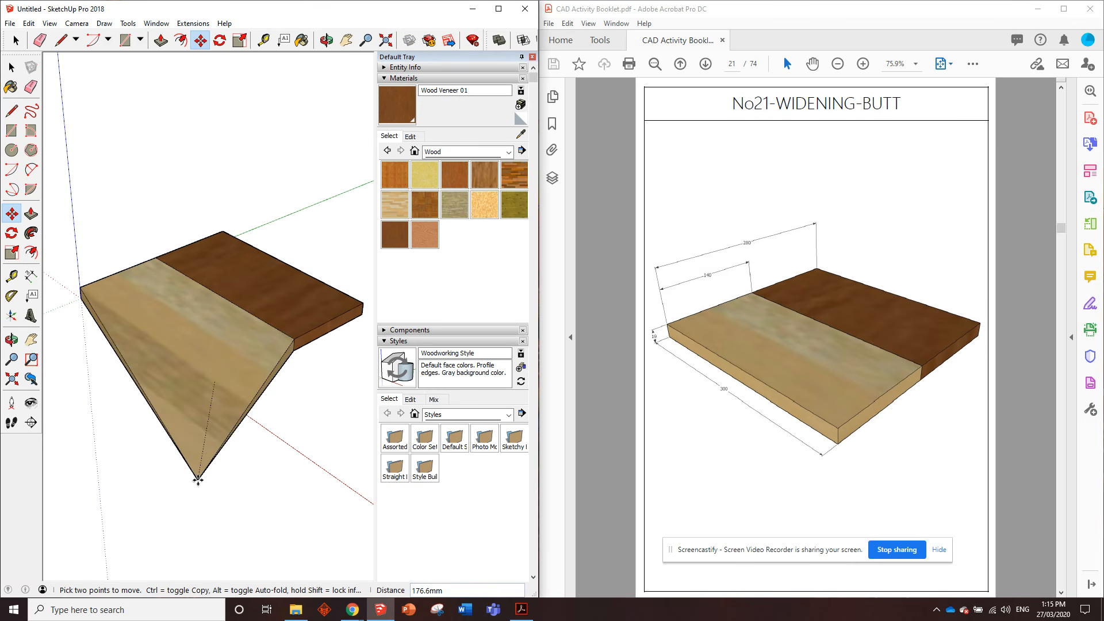
key("Escape")
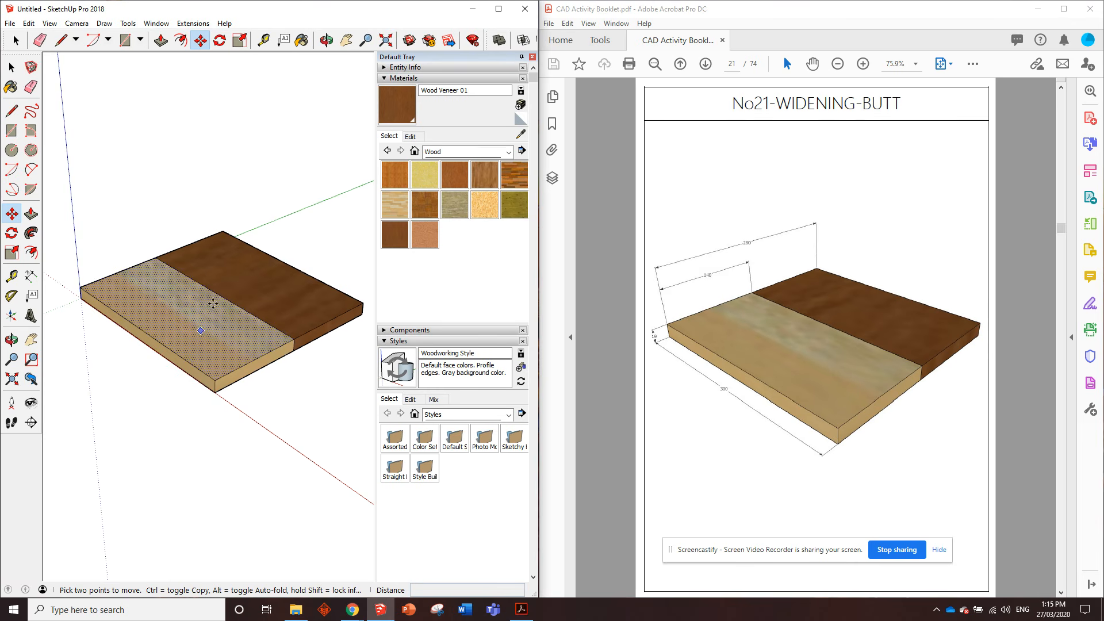
key("space")
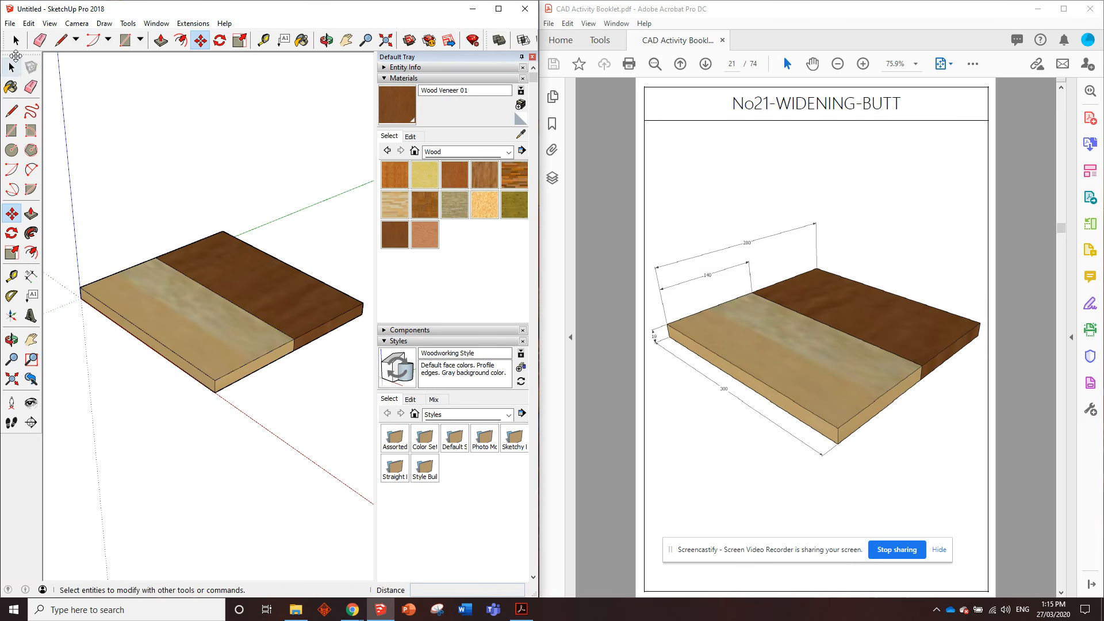
Step: Delete both boards from the model
scroll(148, 229, "down", 1)
left_click_drag(69, 172, 360, 435)
key("Delete")
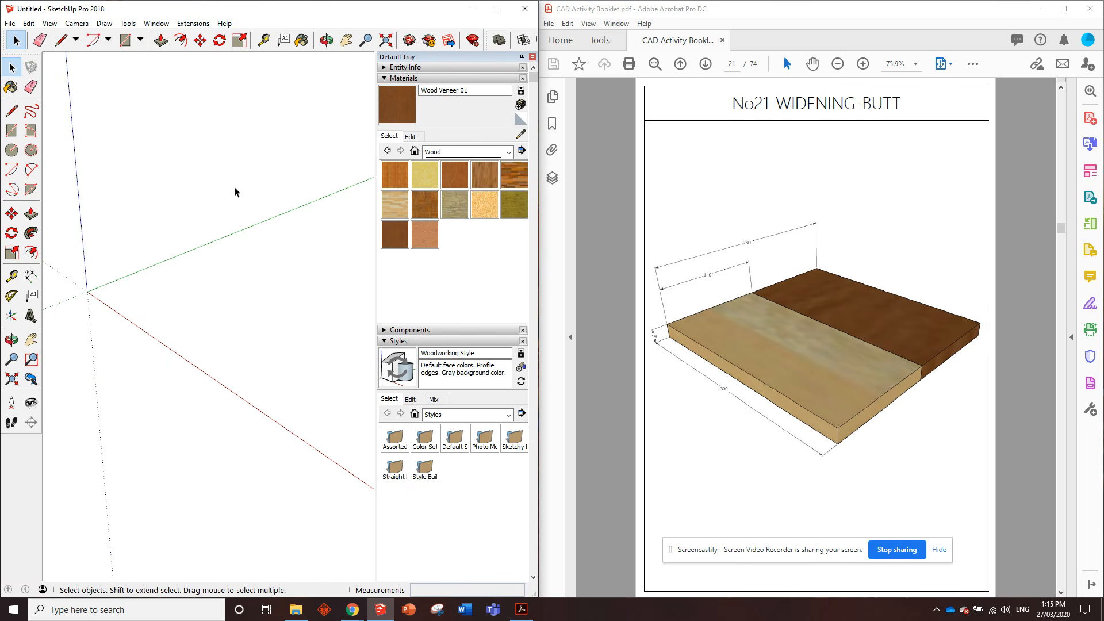
Step: Draw a 300 by 140 mm rectangle from the origin on the ground plane and extrude it 19 mm
left_click(12, 130)
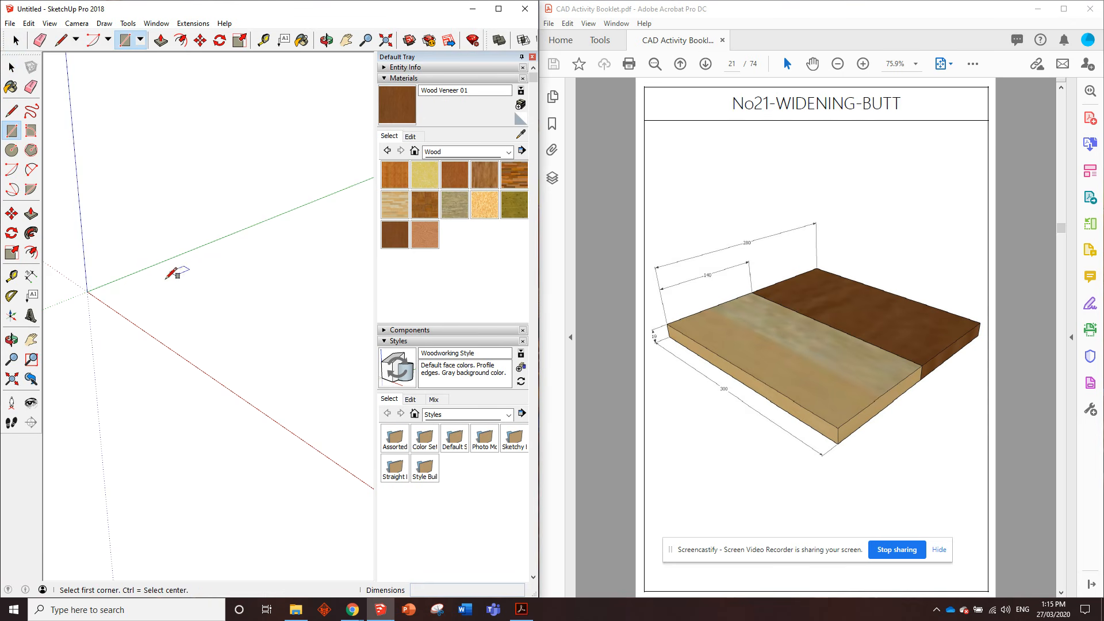
left_click(87, 292)
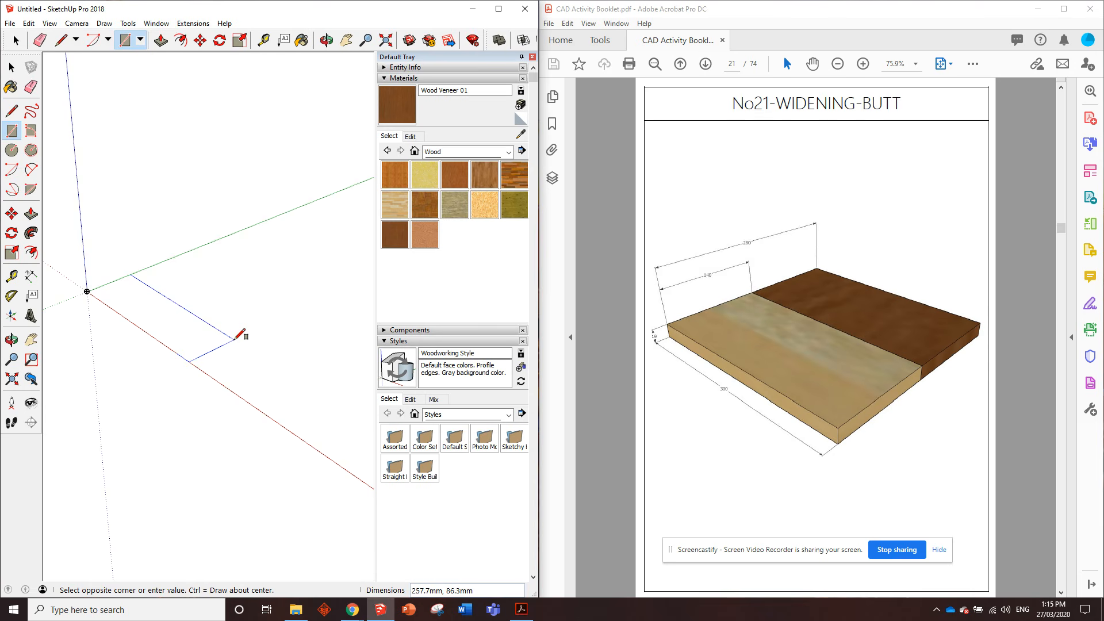
type("300,140")
key("Return")
key("p")
left_click(179, 310)
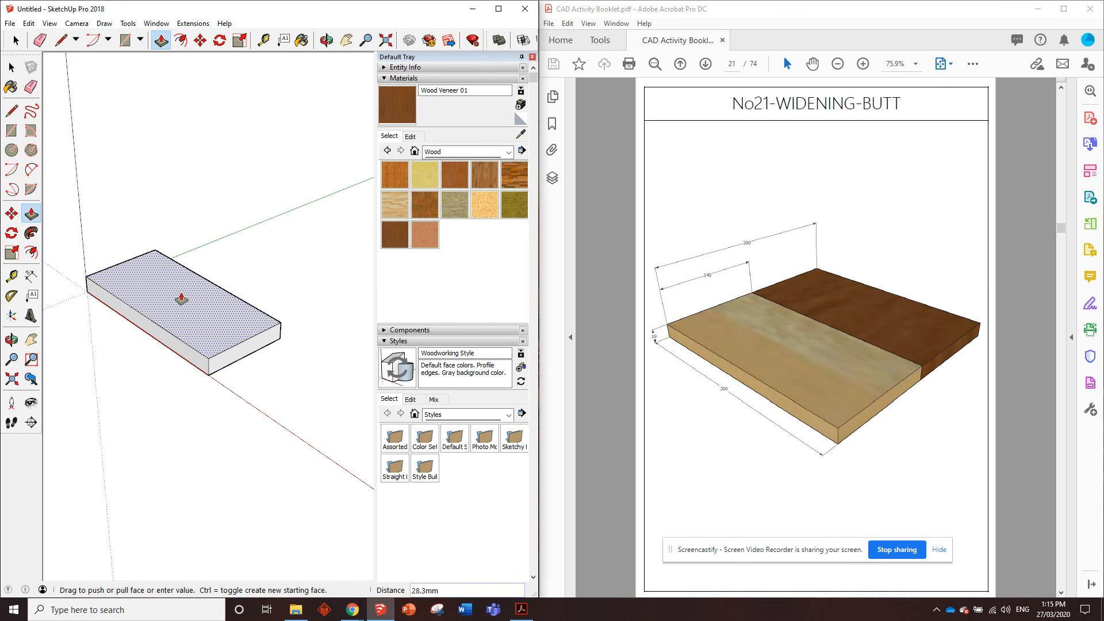
Step: Make the whole board a component with the default settings and paint it with Wood Floor Light
key("space")
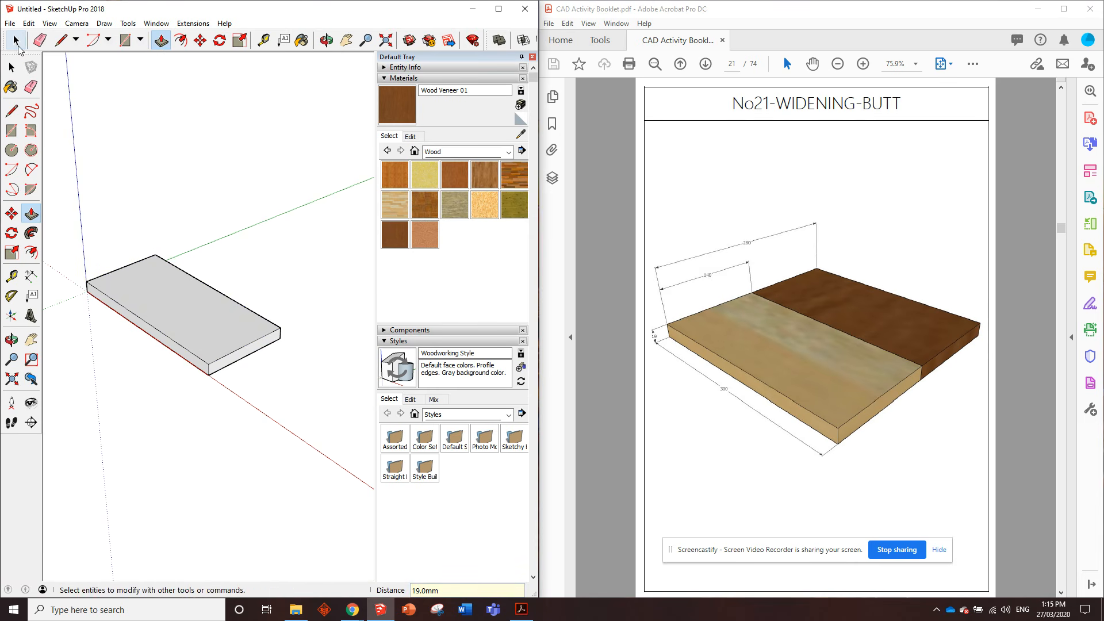
triple_click(182, 309)
right_click(182, 308)
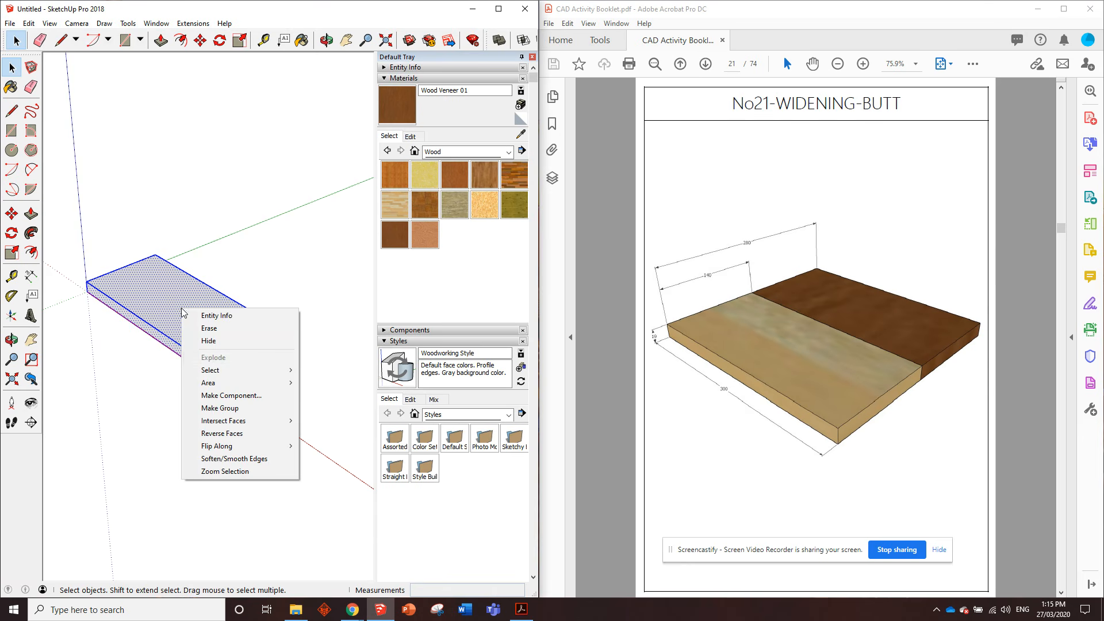
left_click(228, 395)
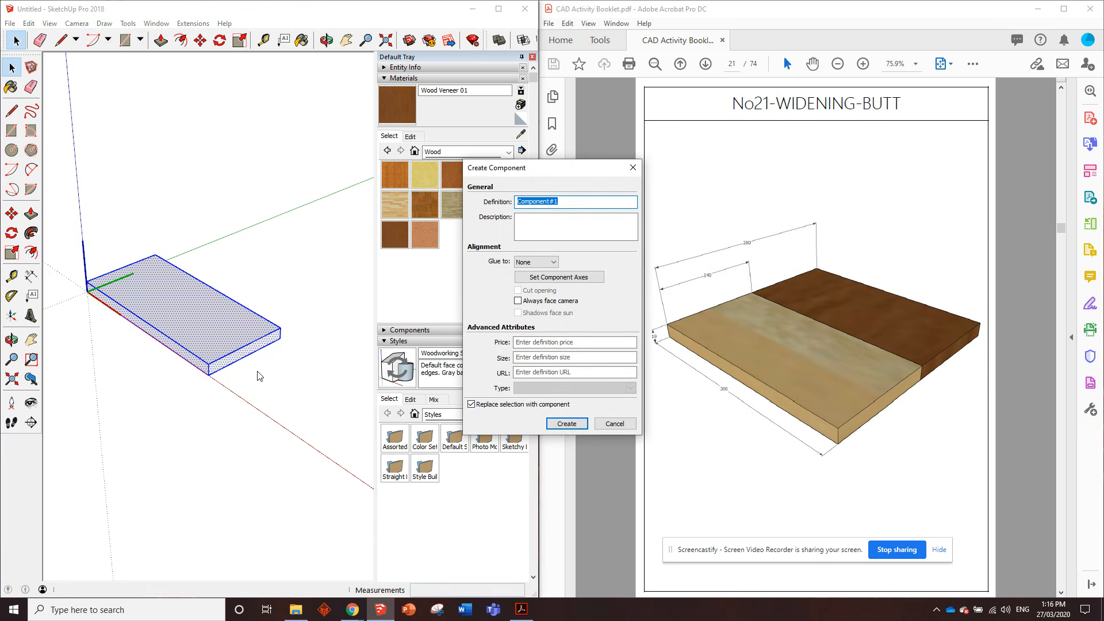
left_click(566, 424)
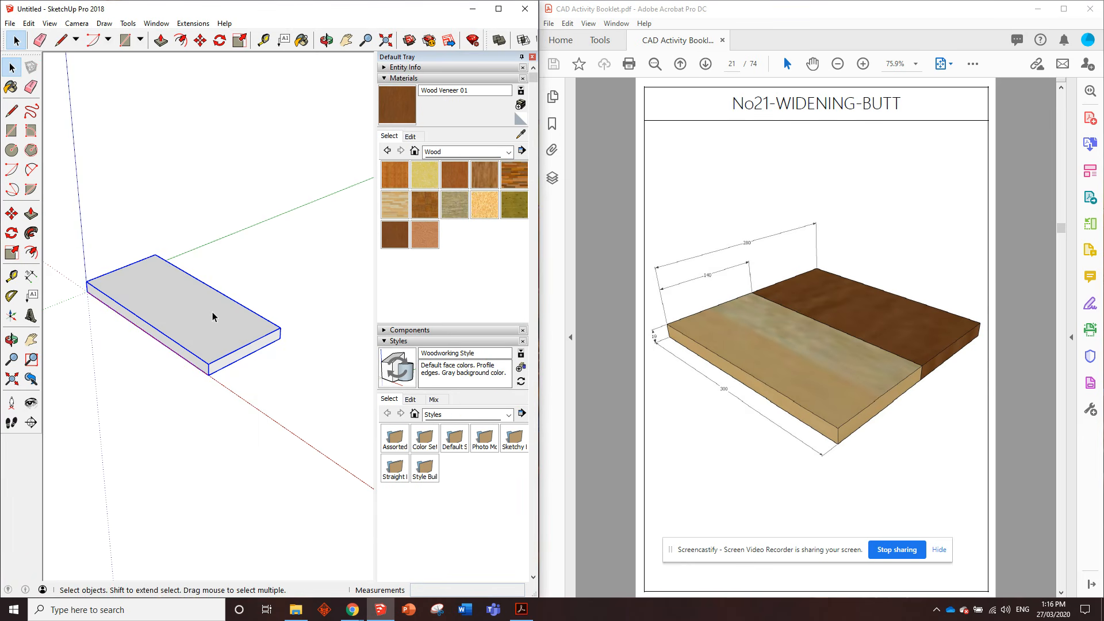
left_click(395, 203)
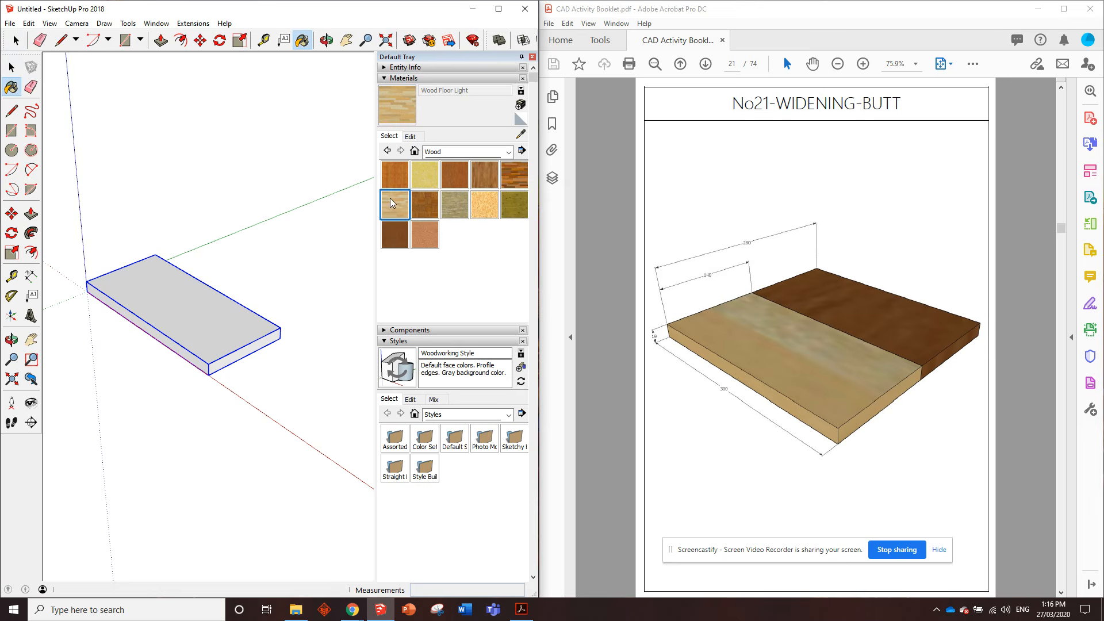
left_click(194, 303)
Step: Draw a second 300 by 140 mm rectangle from the first board's lower corner and extrude it to the first board's thickness
mouse_move(237, 352)
middle_mouse_down()
mouse_move(130, 165)
mouse_move(265, 406)
mouse_move(54, 370)
mouse_move(244, 352)
mouse_move(99, 93)
middle_mouse_up()
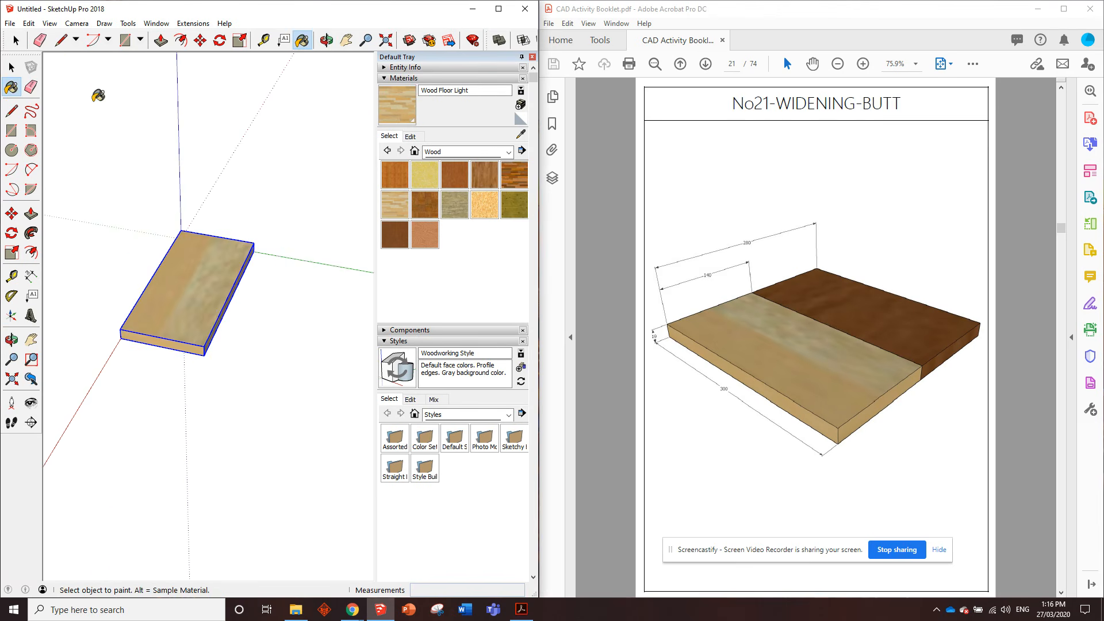
left_click(11, 131)
middle_click_drag(44, 143, 271, 279)
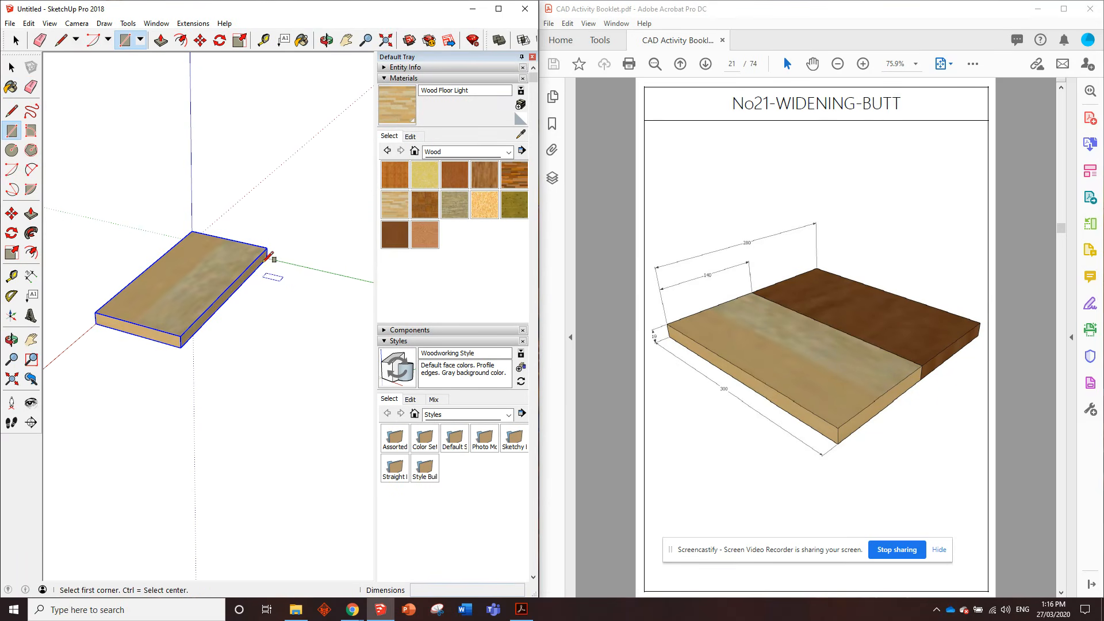
left_click(267, 257)
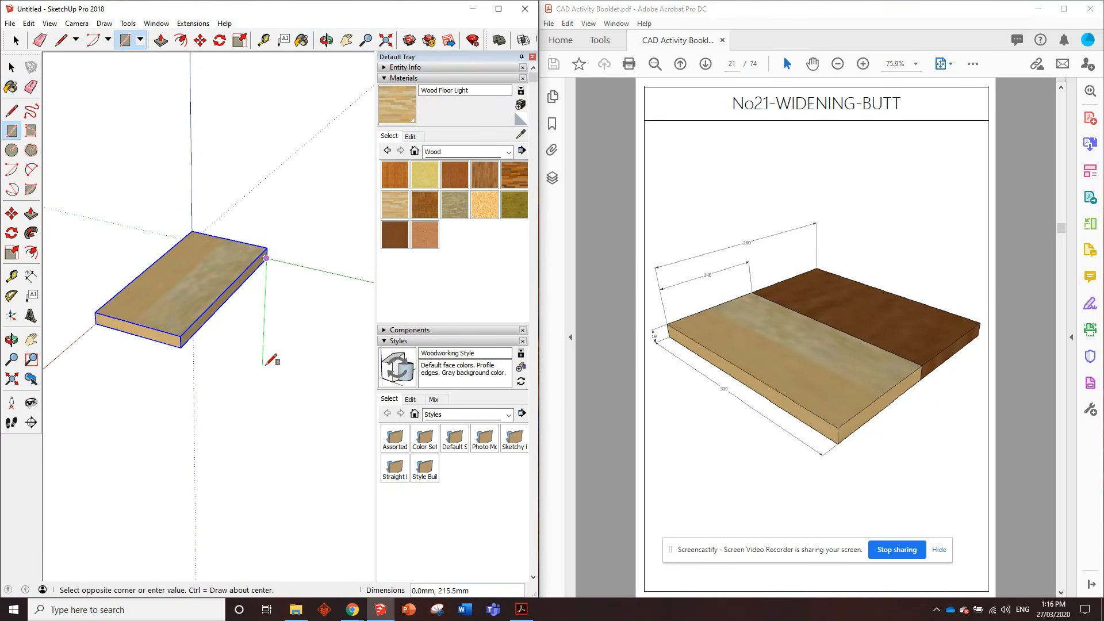
type("300")
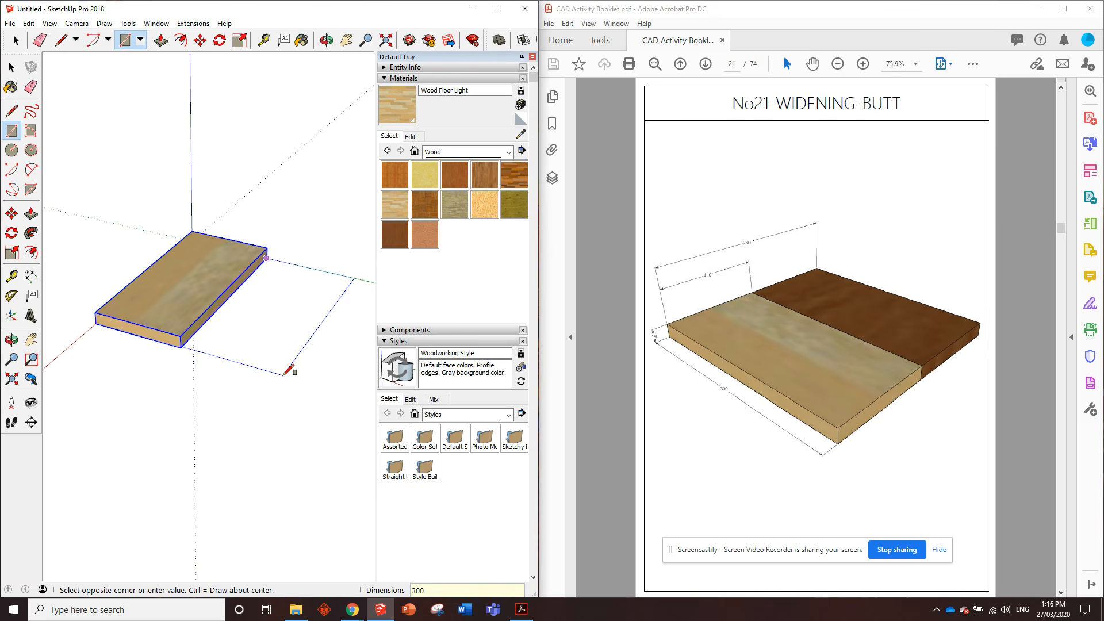
type(",140")
key("Return")
key("p")
left_click(235, 310)
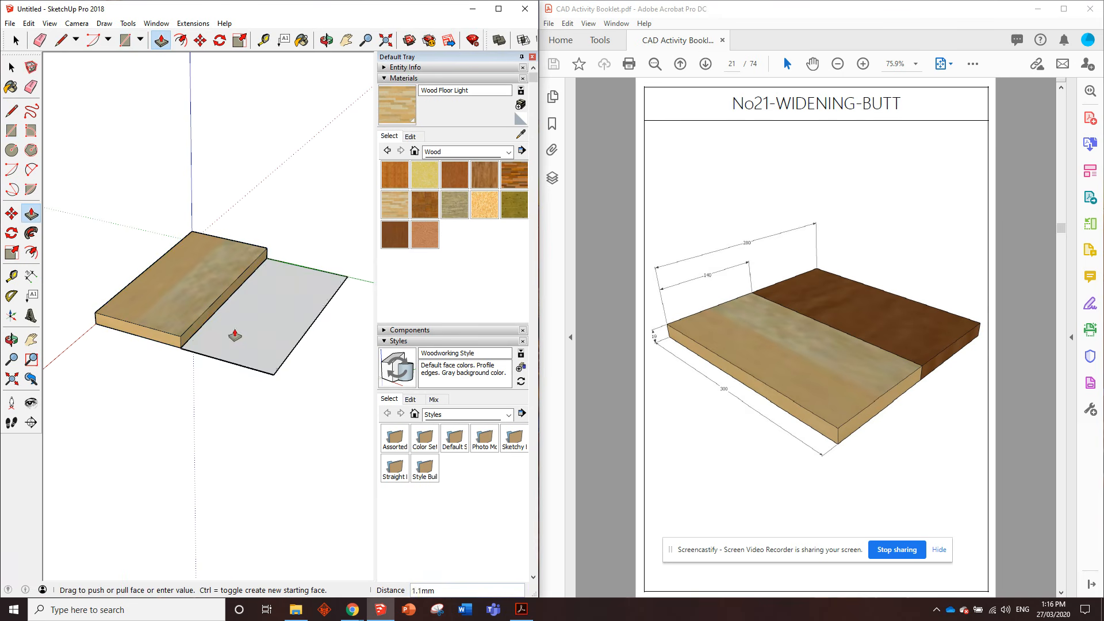
left_click(179, 337)
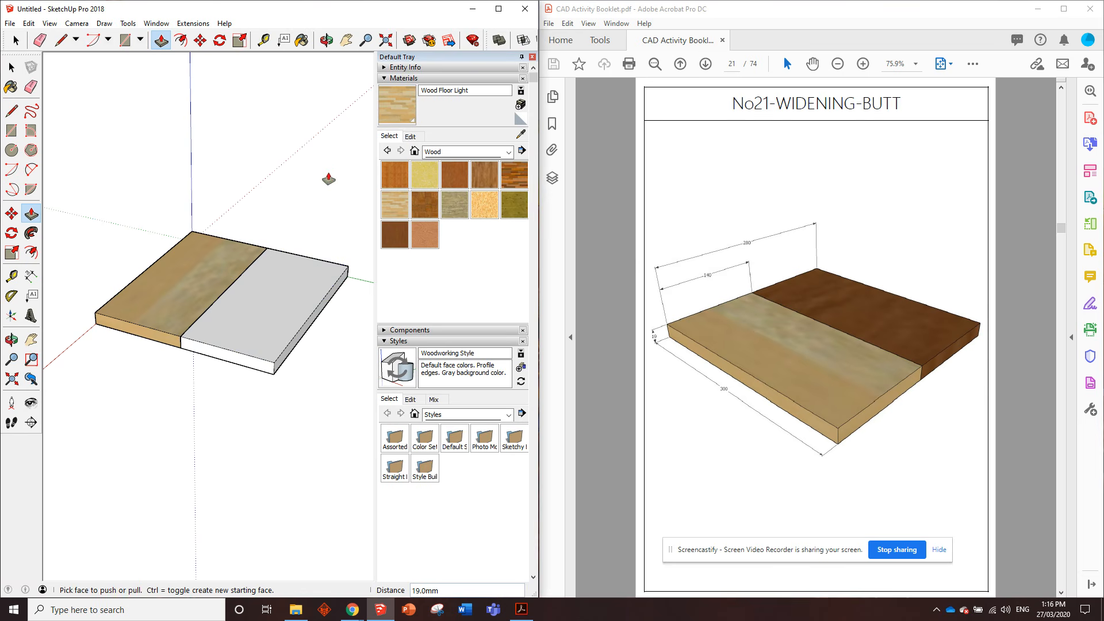
Step: Make the second board a component with the default settings and paint it with Wood Veneer 01
left_click(13, 66)
triple_click(274, 306)
right_click(274, 306)
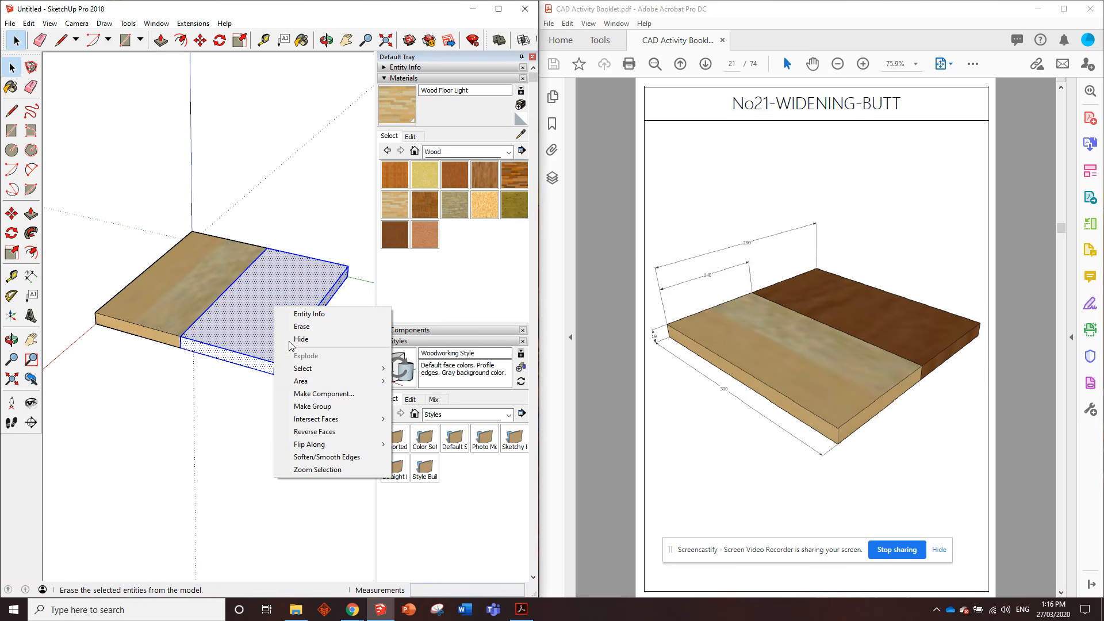
left_click(323, 394)
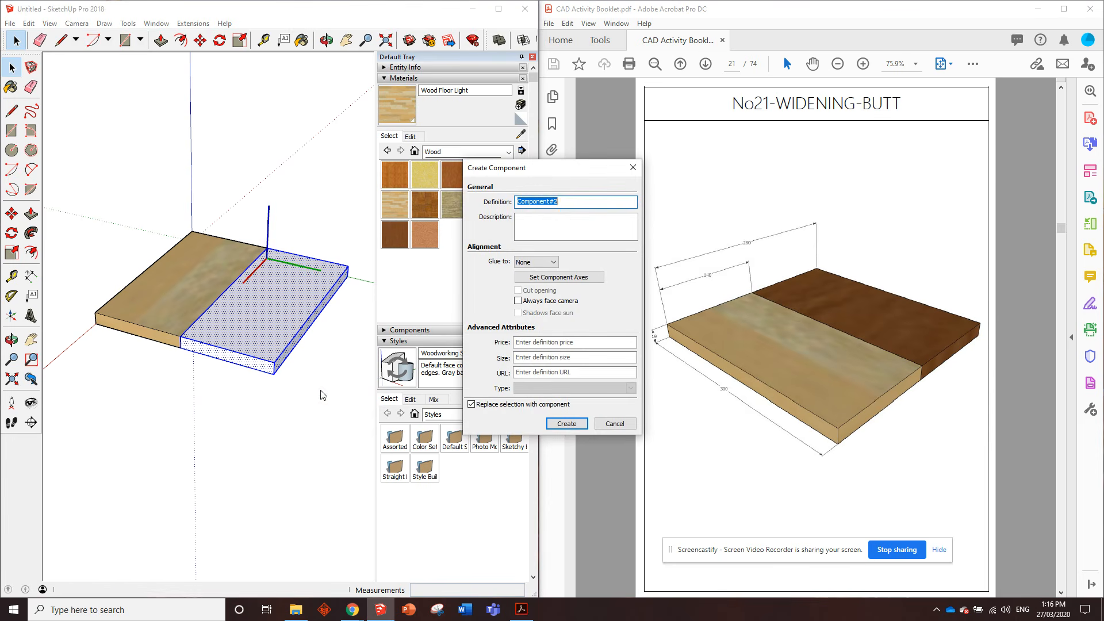
left_click(567, 424)
left_click(395, 235)
left_click(285, 301)
Step: Close the Default Tray to enlarge the modelling area
mouse_move(167, 276)
middle_mouse_down()
mouse_move(298, 300)
mouse_move(214, 222)
middle_mouse_up()
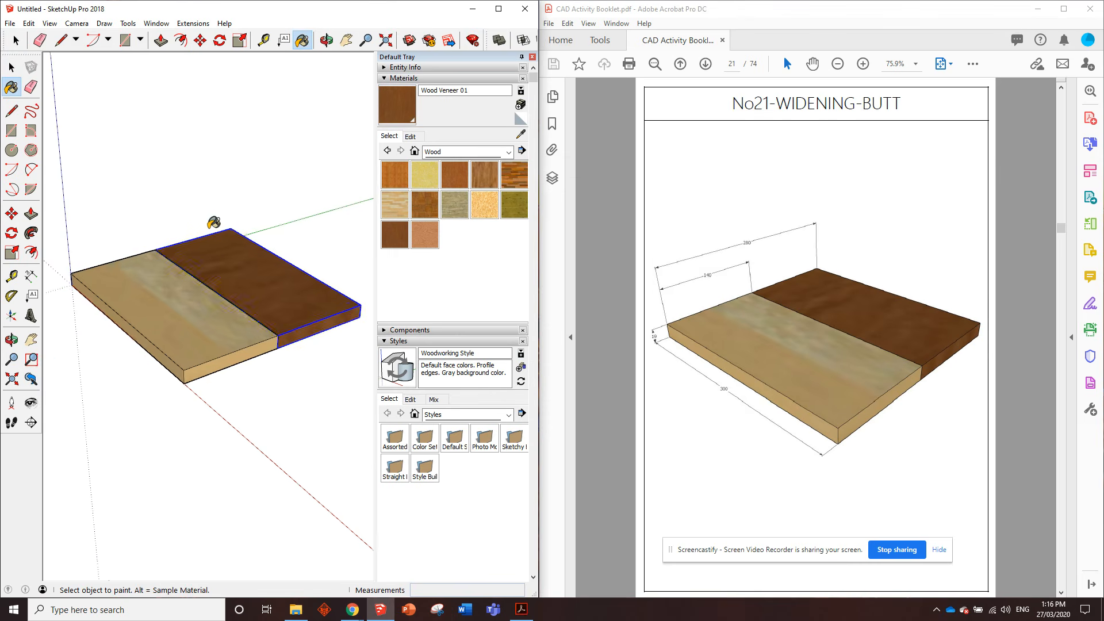
left_click(532, 57)
scroll(377, 253, "up", 2)
scroll(283, 263, "up", 1)
Step: Try moving the board components and rotating the dark board with the Move tool, cancelling each change
left_click(200, 40)
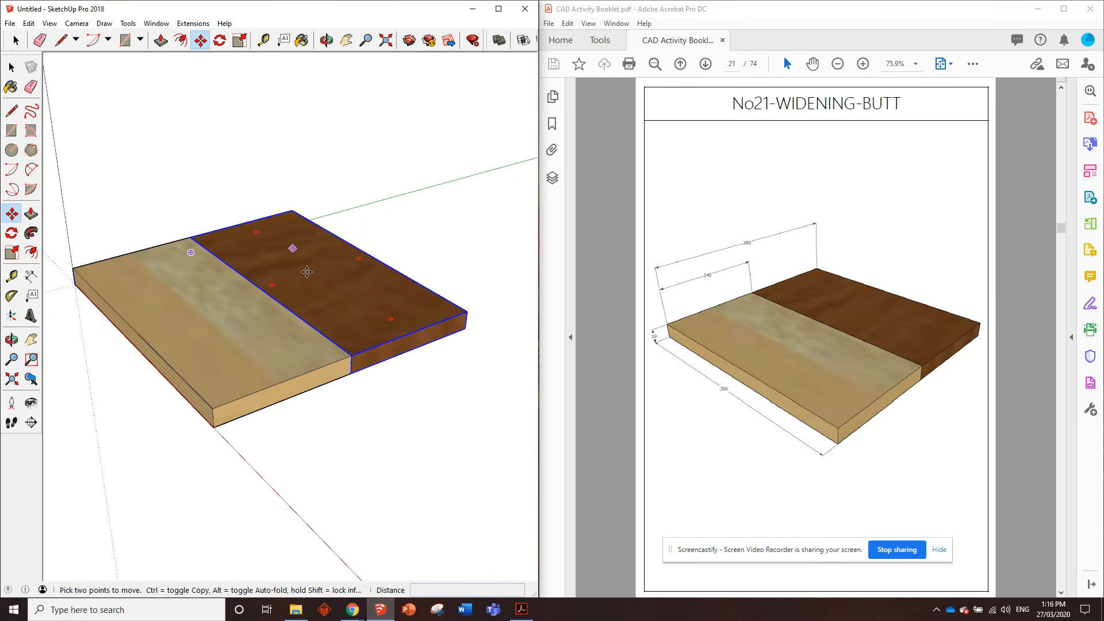
left_click(333, 323)
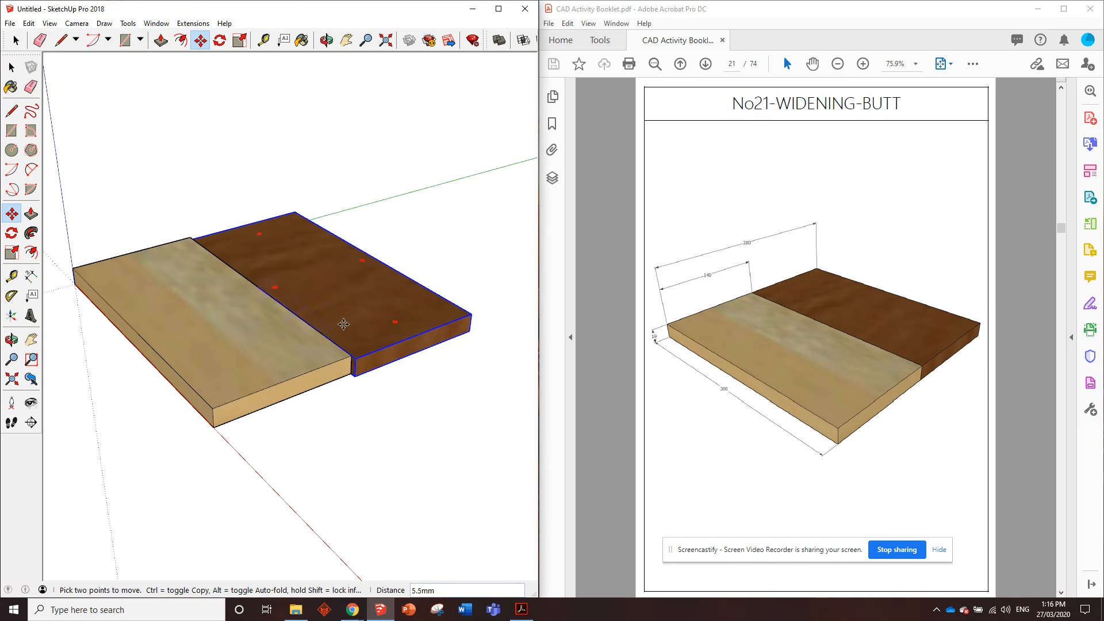
left_click(339, 325)
key("Escape")
left_click(260, 361)
left_click(167, 395)
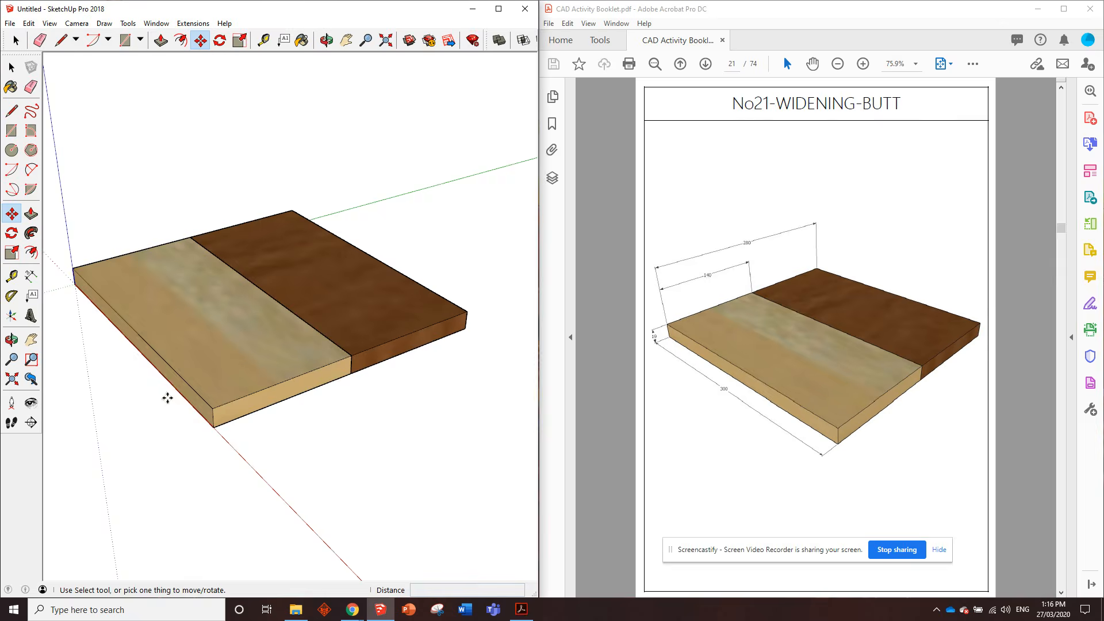
left_click(393, 320)
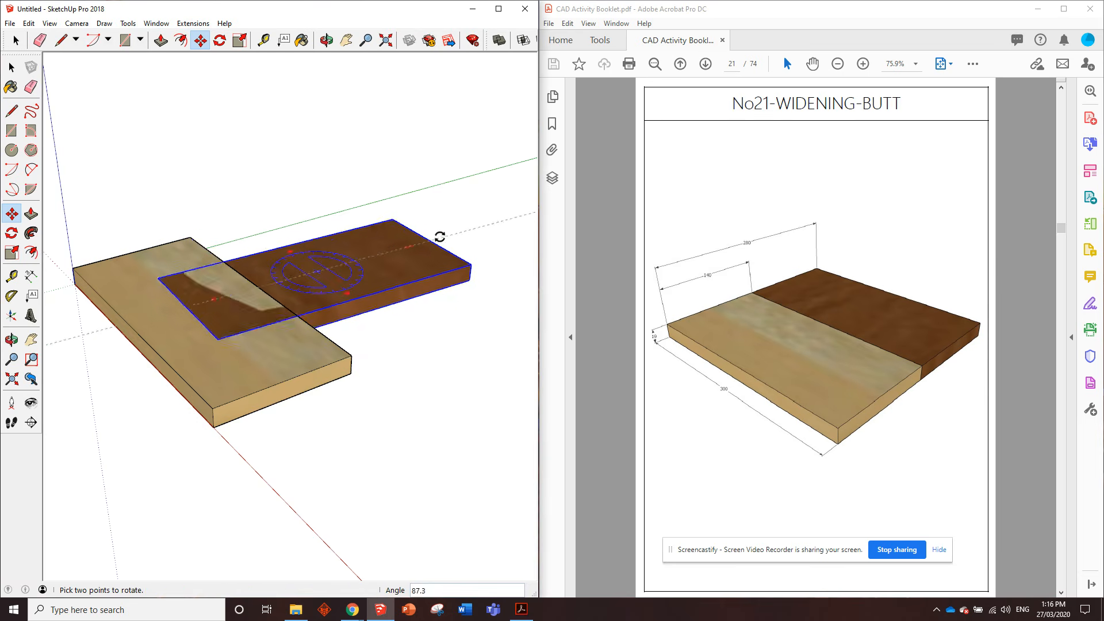
key("Escape")
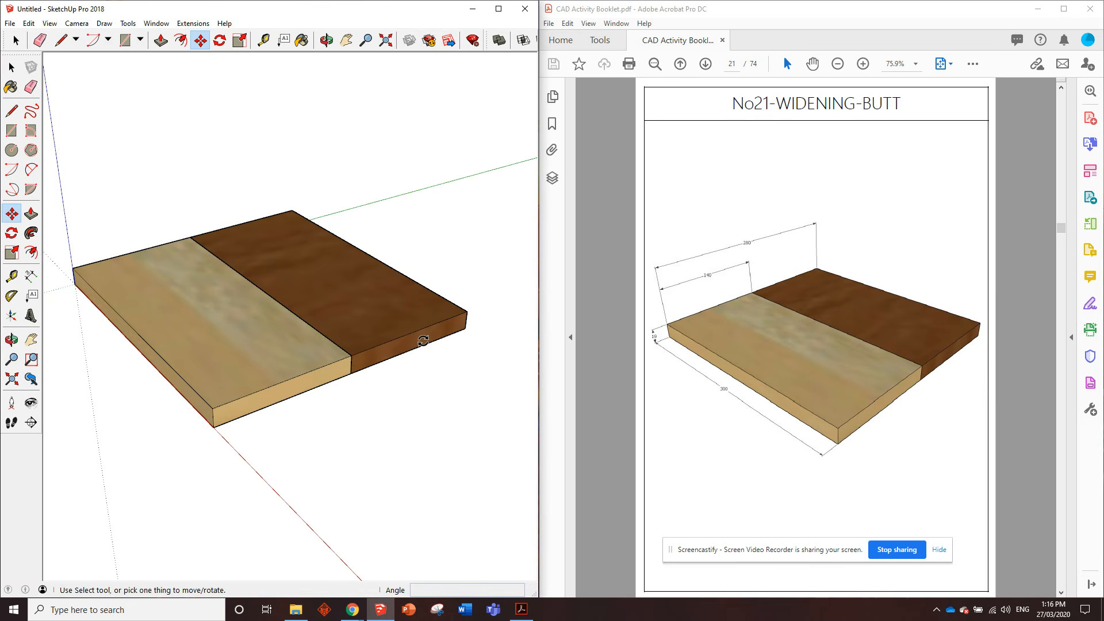
Step: Switch to the CAD Activity Booklet, skim the joint pages up to No27 Framing Half Lap and go back to No22 Widening Rebate
scroll(316, 235, "down", 3)
scroll(211, 230, "up", 2)
scroll(210, 230, "down", 1)
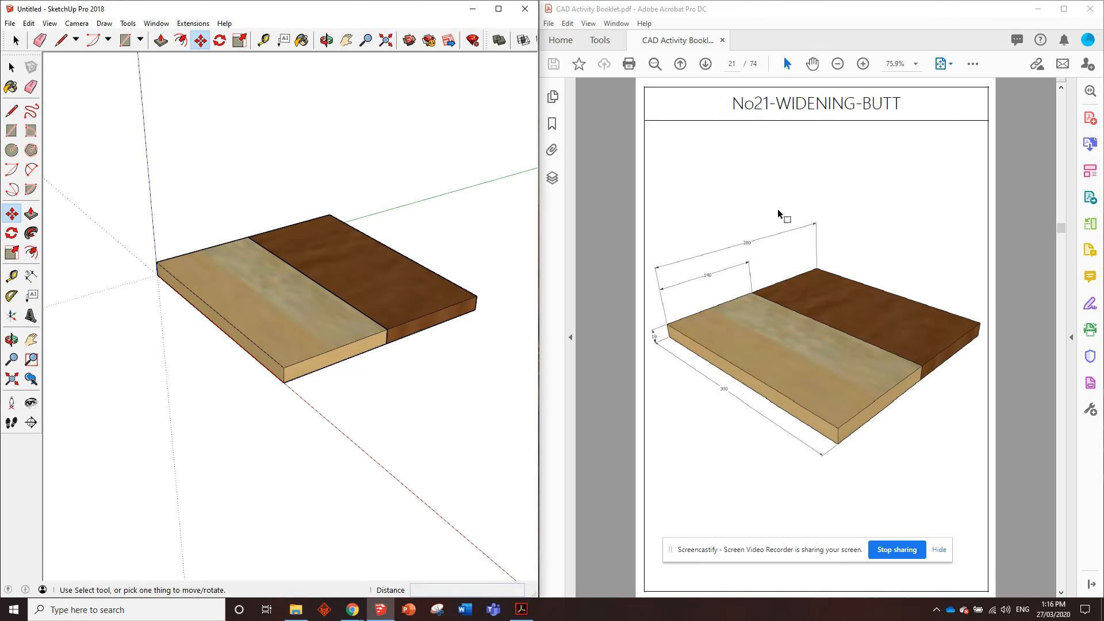
scroll(787, 224, "down", 8)
scroll(787, 224, "down", 5)
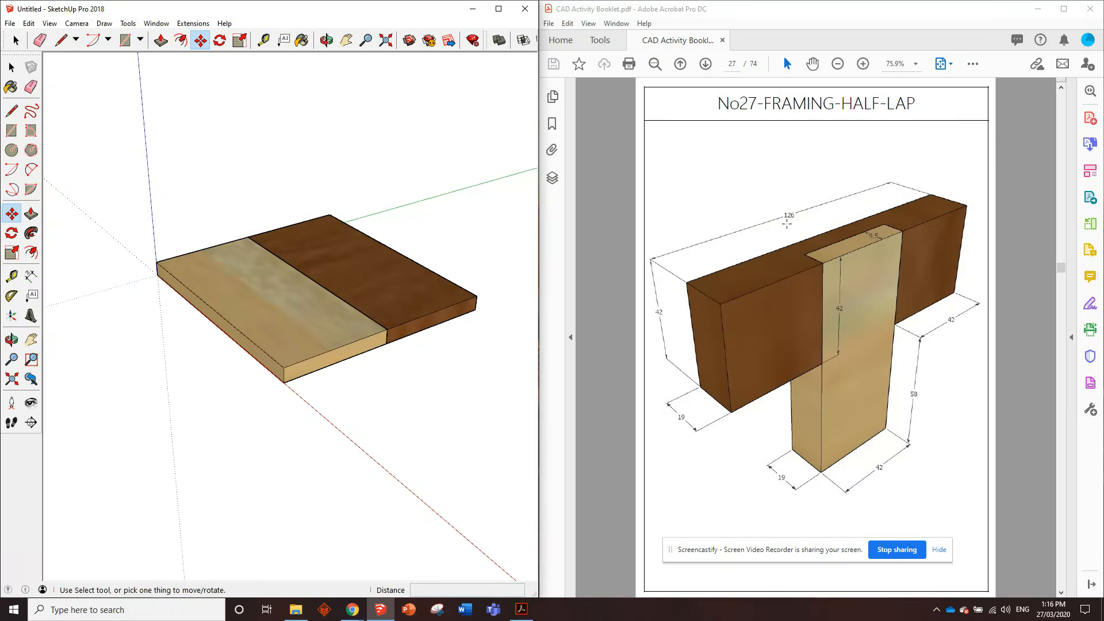
scroll(786, 224, "up", 5)
scroll(787, 224, "up", 3)
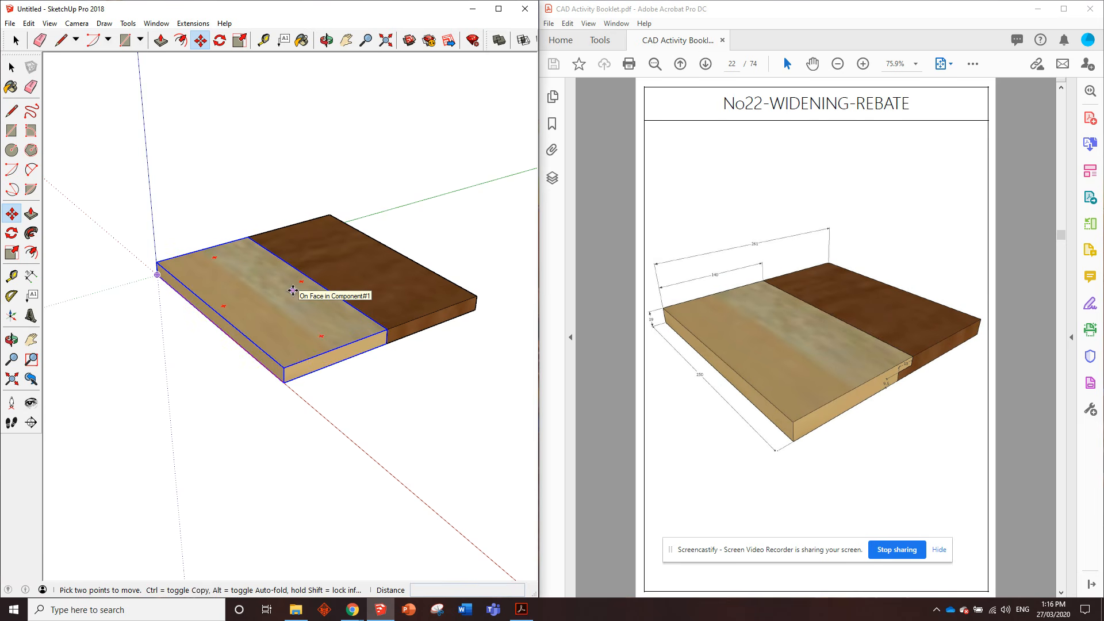
scroll(199, 351, "down", 2)
scroll(450, 286, "up", 1)
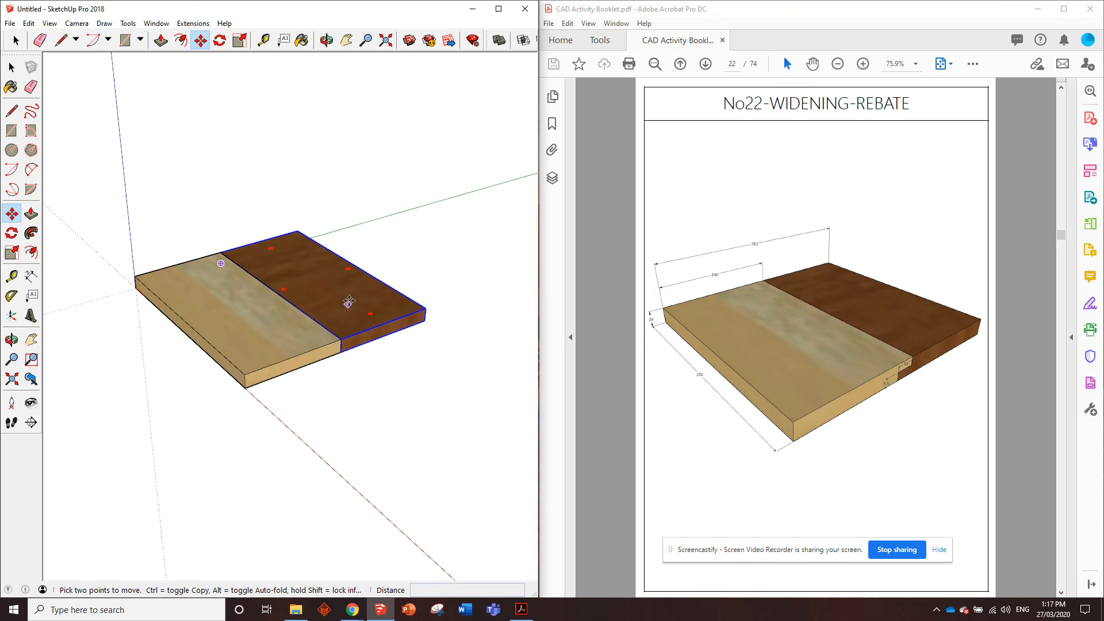
Step: Skim the booklet's remaining joint pages through No43 Foot Stool to the Mantle Clock exploded view
scroll(808, 258, "down", 4)
scroll(807, 258, "down", 12)
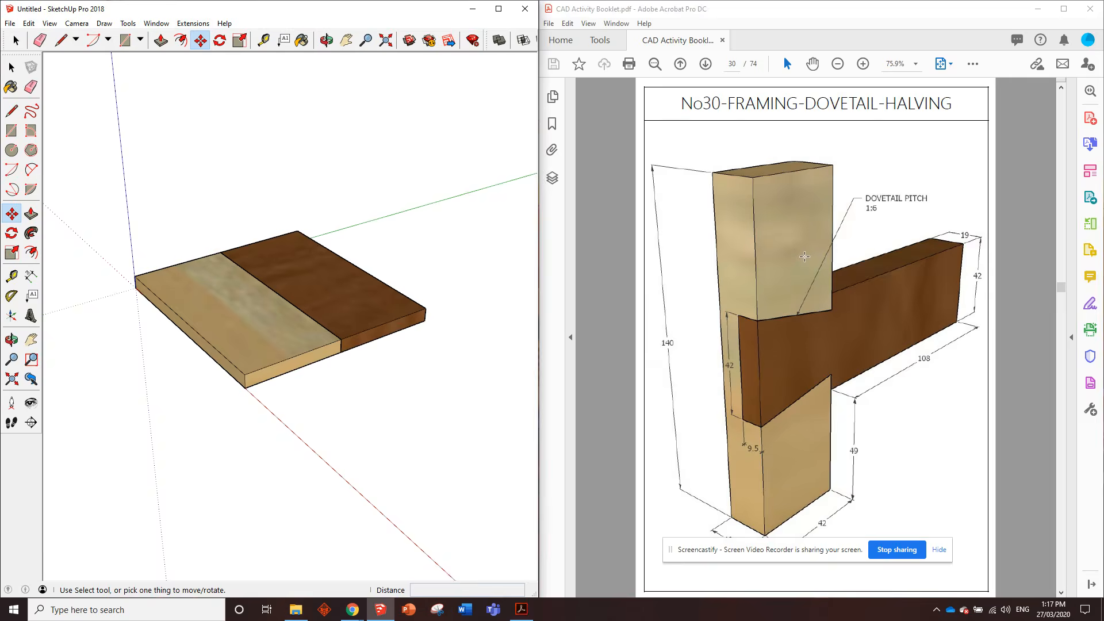
scroll(804, 258, "down", 4)
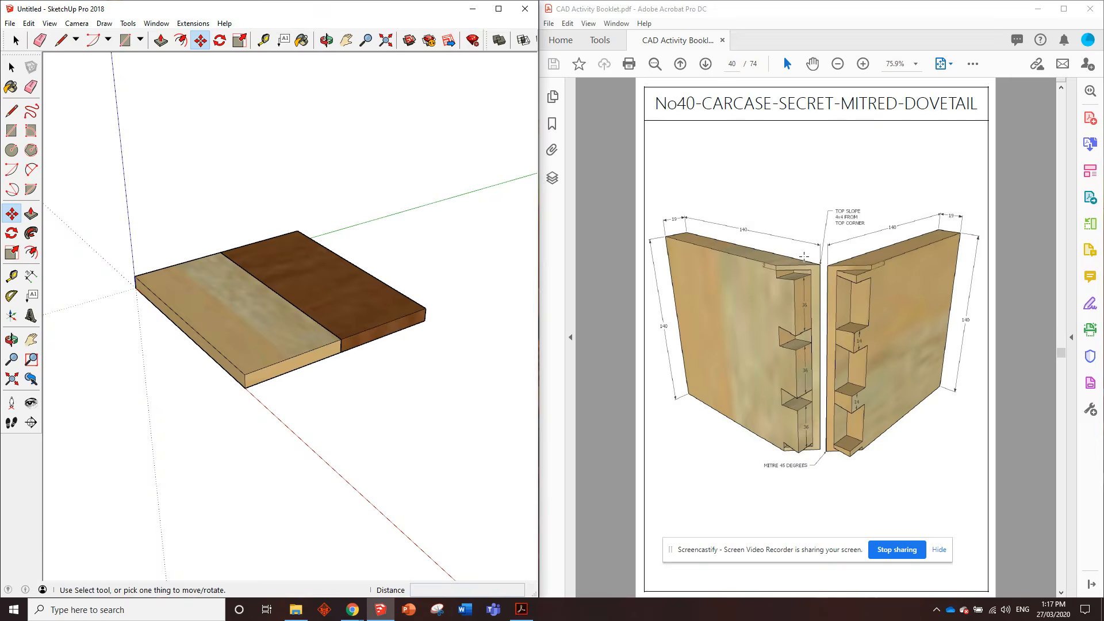
scroll(804, 258, "up", 1)
scroll(803, 258, "down", 4)
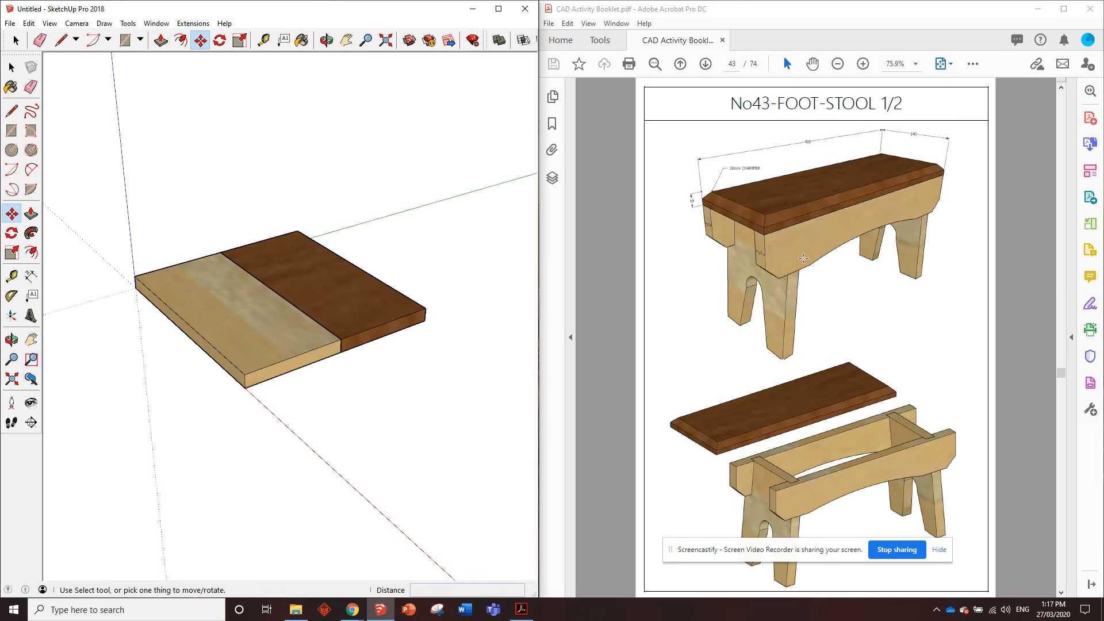
scroll(847, 320, "down", 2)
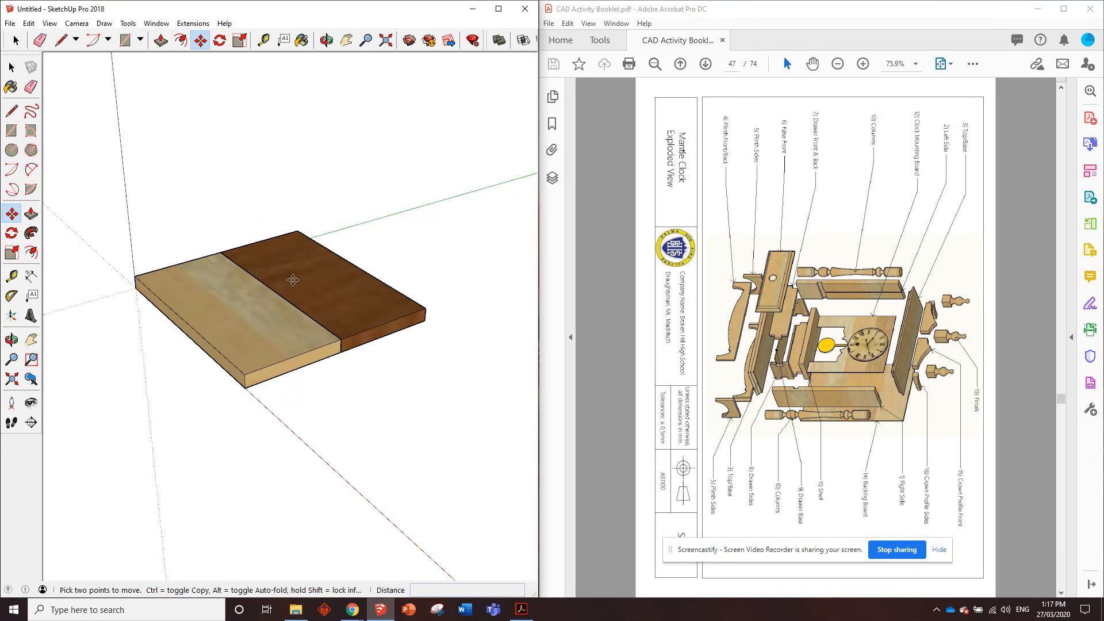
Step: Return to the No21 Widening Butt page of the booklet
scroll(651, 179, "up", 6)
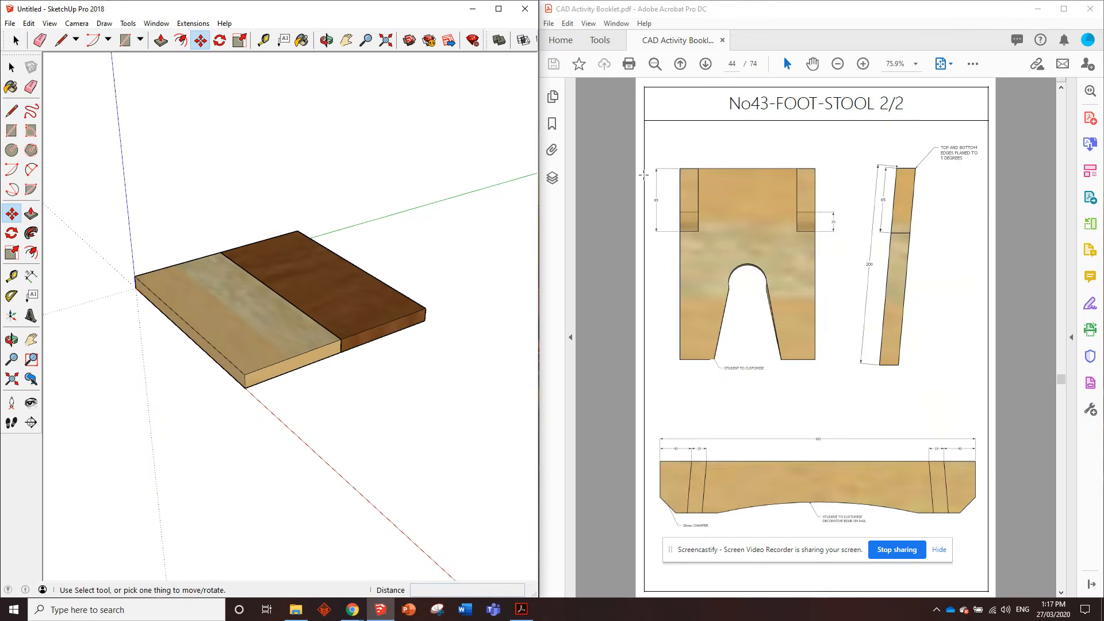
scroll(651, 176, "up", 14)
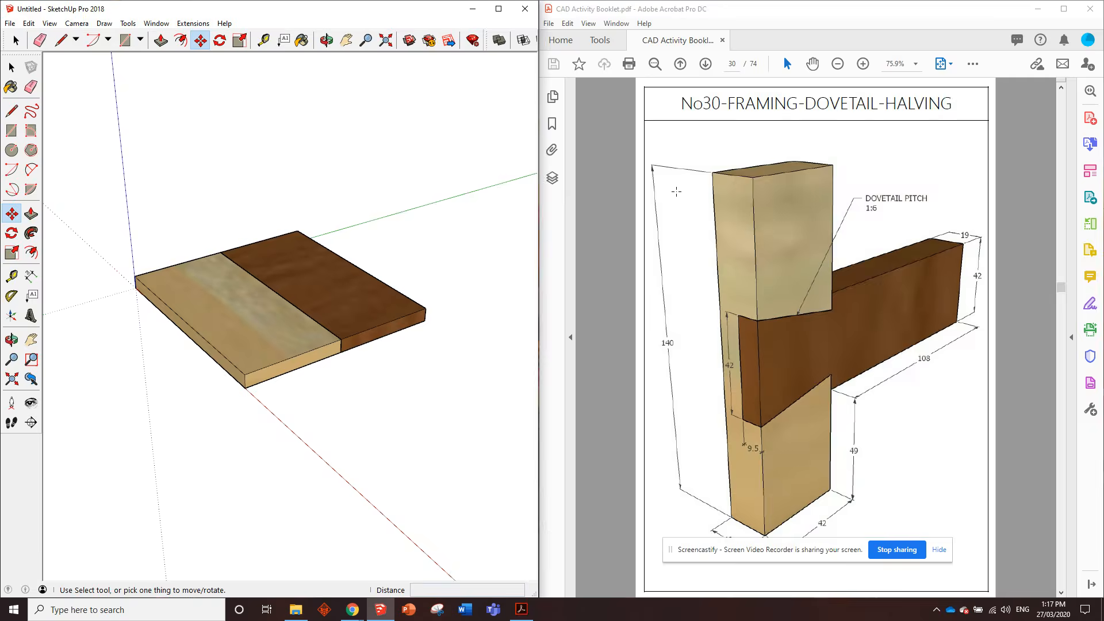
scroll(681, 192, "up", 8)
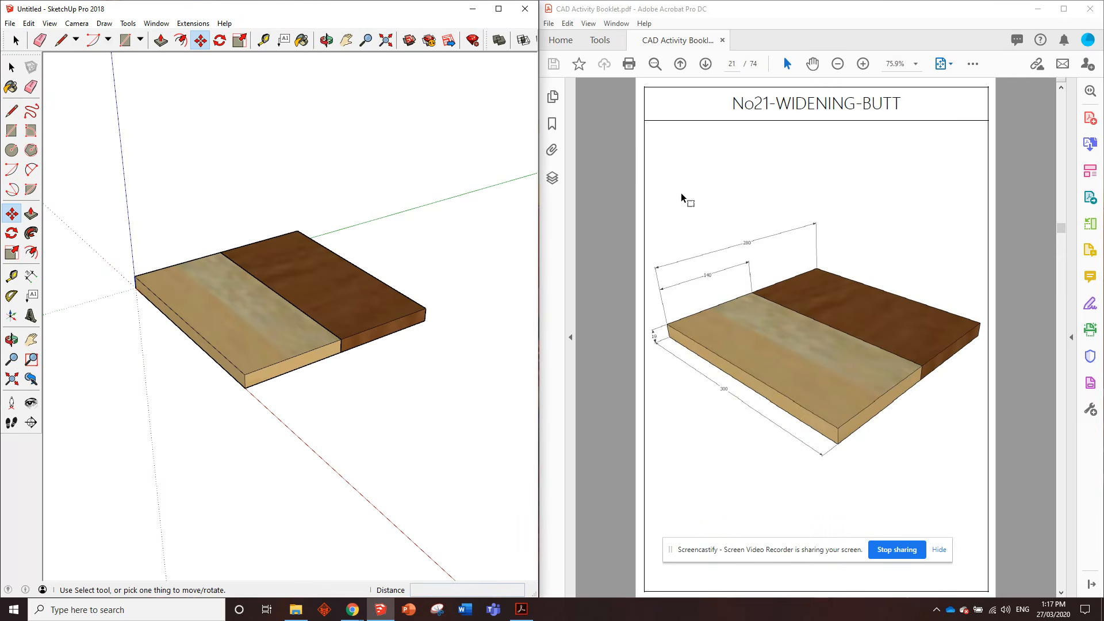
Step: Save the model as No21-WIDENING-BUTT in the CAD Activities folder under My Drive on Google Drive File Stream (G:)
scroll(799, 137, "up", 1)
scroll(797, 142, "down", 1)
left_click(9, 23)
mouse_move(40, 19)
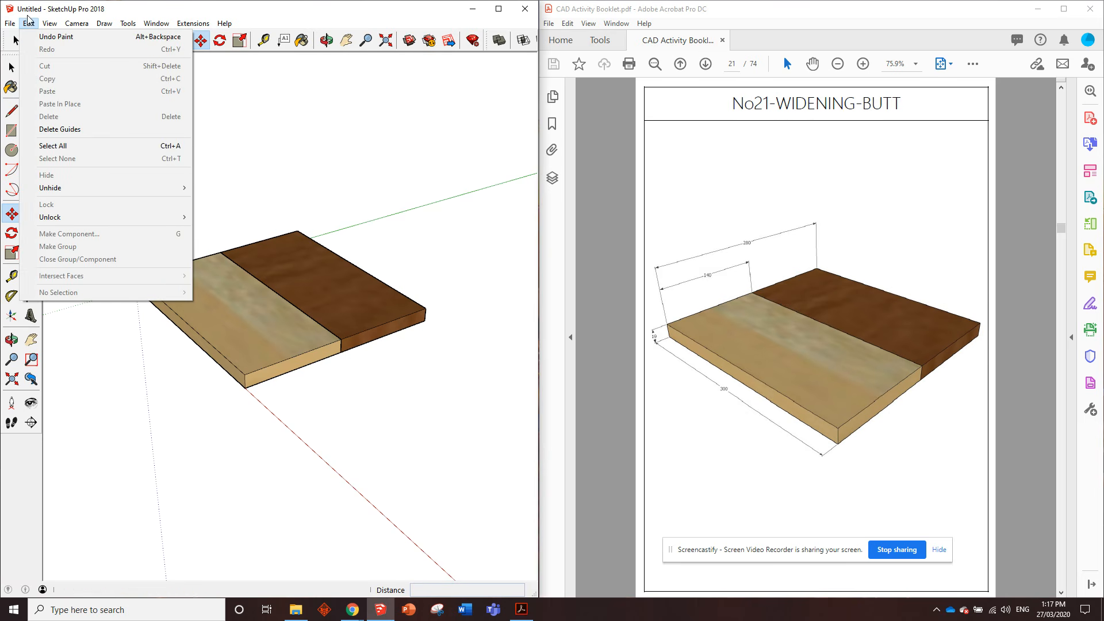
left_click(32, 68)
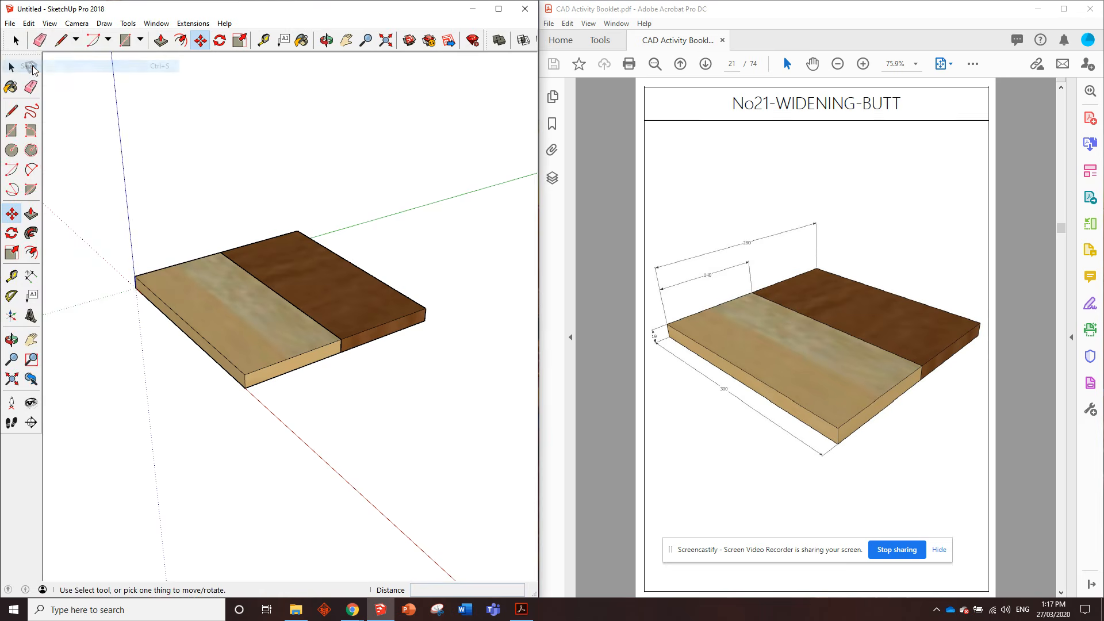
left_click(58, 238)
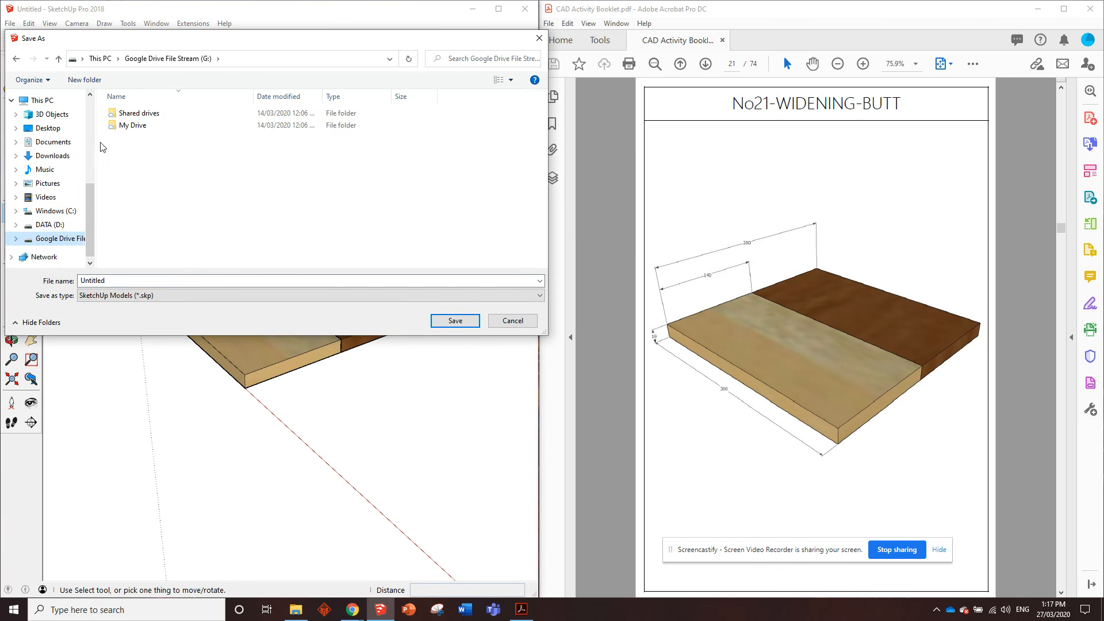
double_click(153, 126)
double_click(264, 137)
scroll(235, 176, "down", 3)
double_click(130, 280)
type("No21-WIDENING-BUTT")
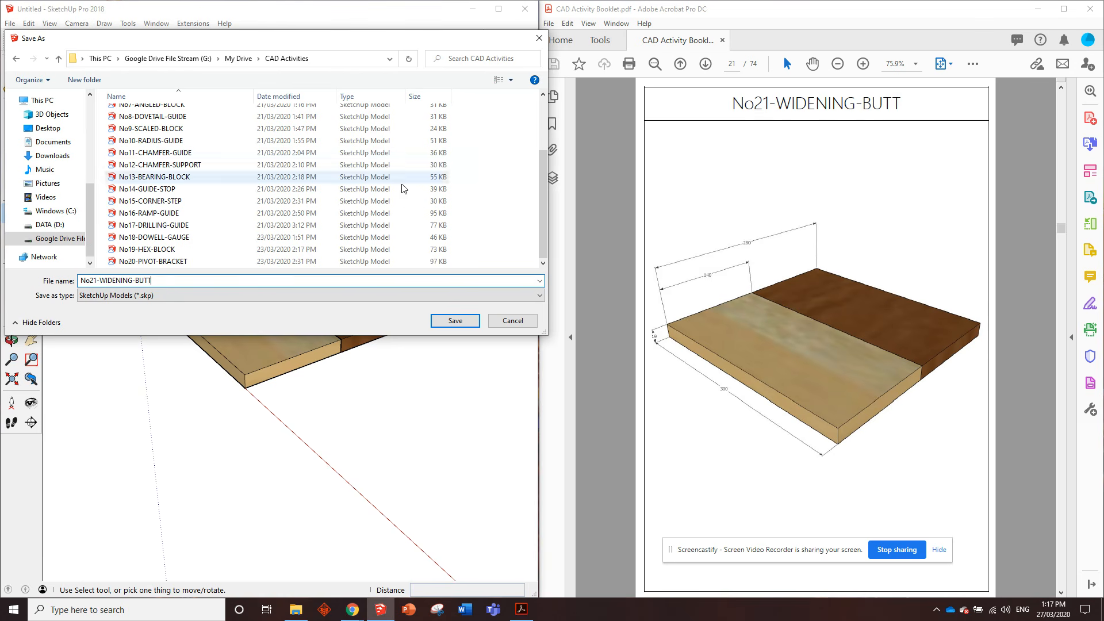
left_click(462, 321)
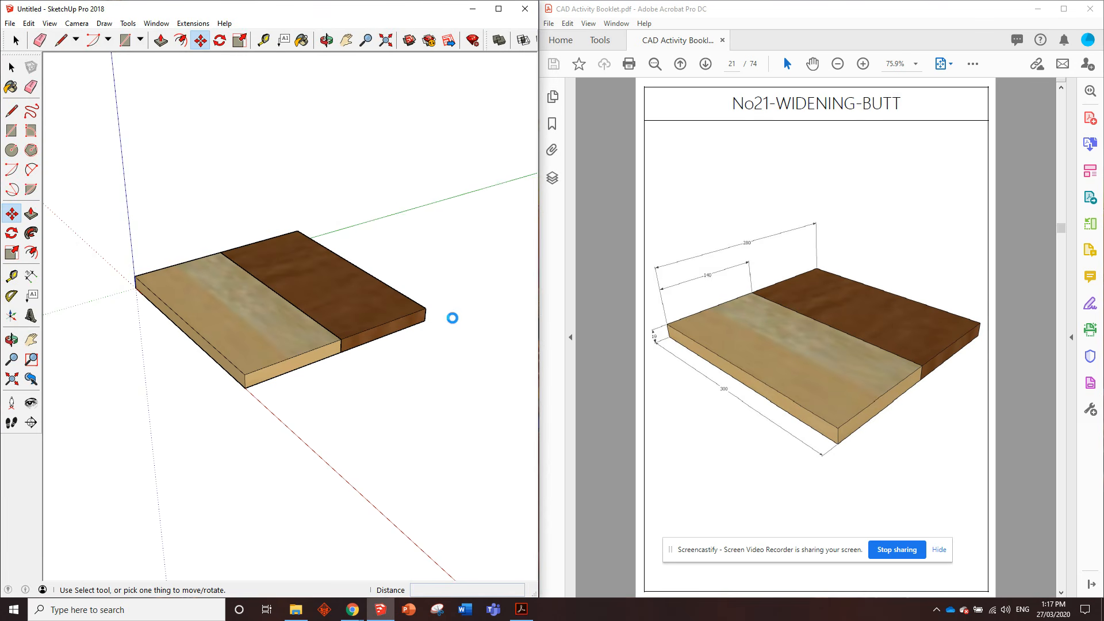
Step: Create a new empty model and bring up the No22 Widening Rebate page in the booklet
left_click(9, 24)
left_click(27, 37)
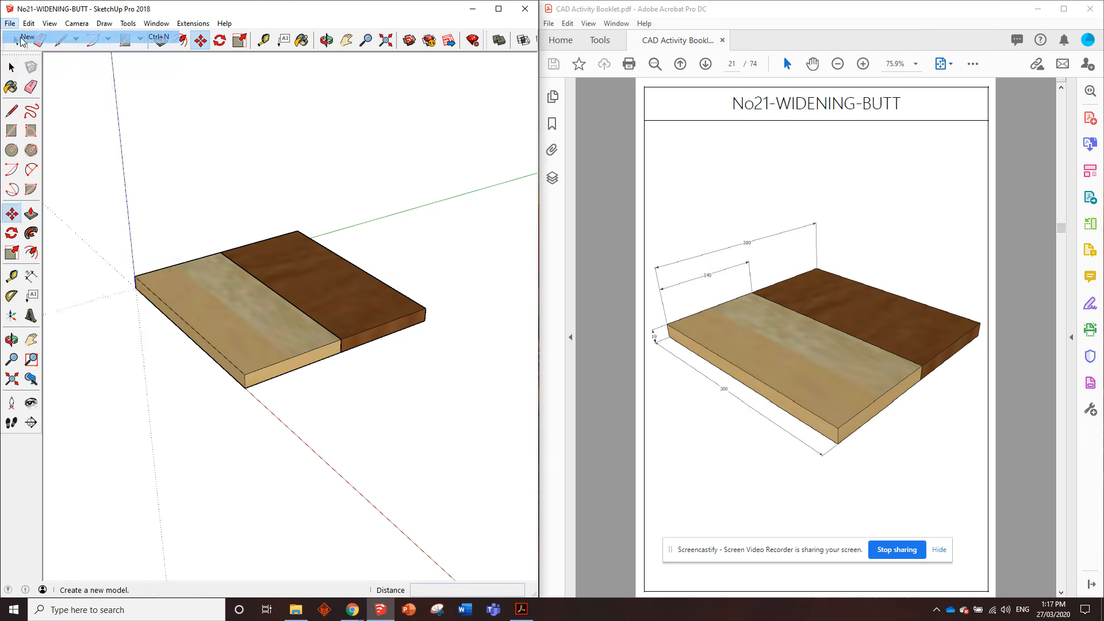
scroll(713, 173, "down", 1)
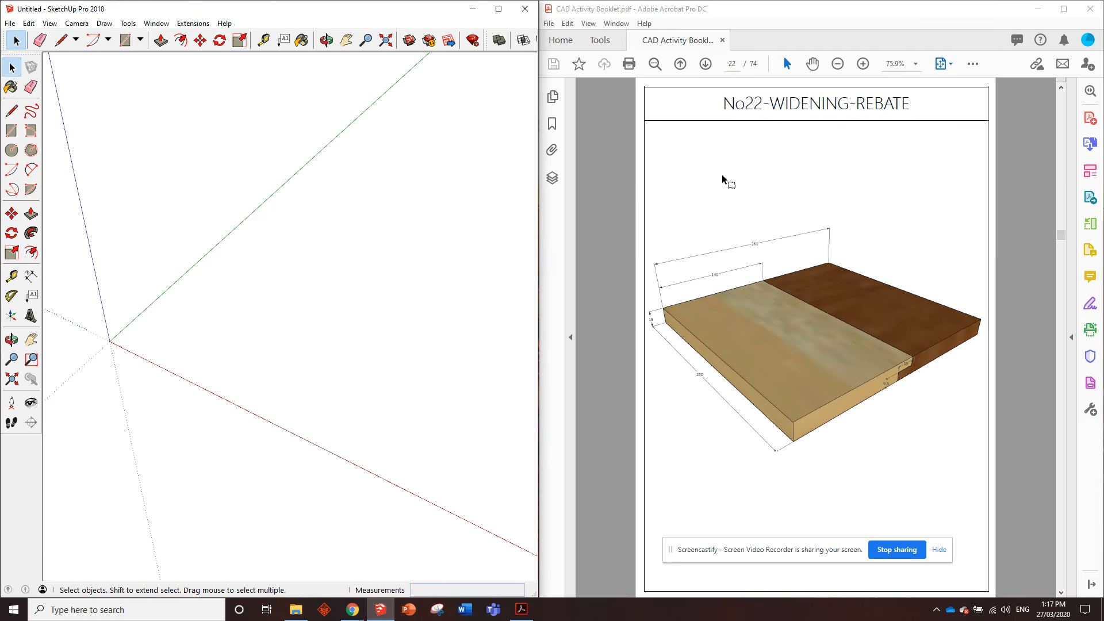